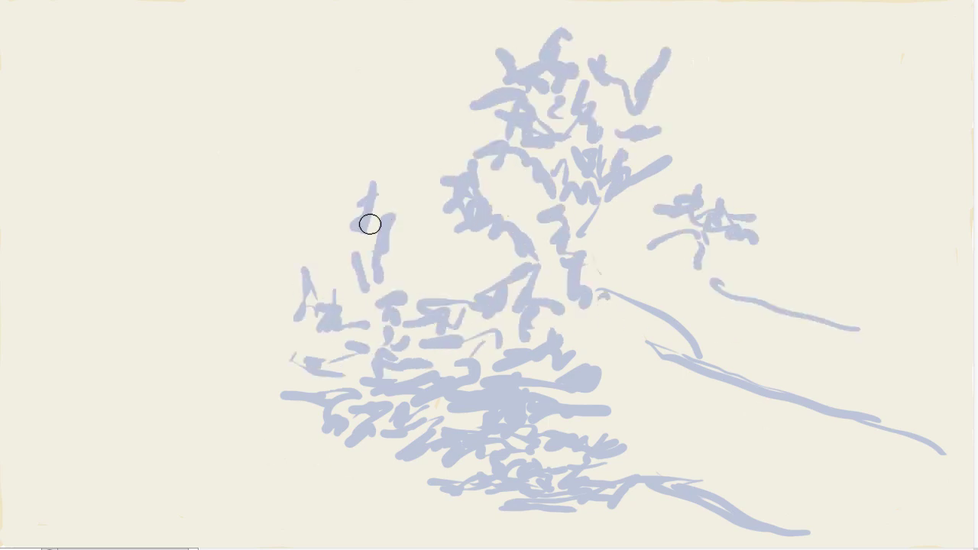
Pencil a long horizontal base line for the courtyard wall.
drag(621, 289, 307, 311)
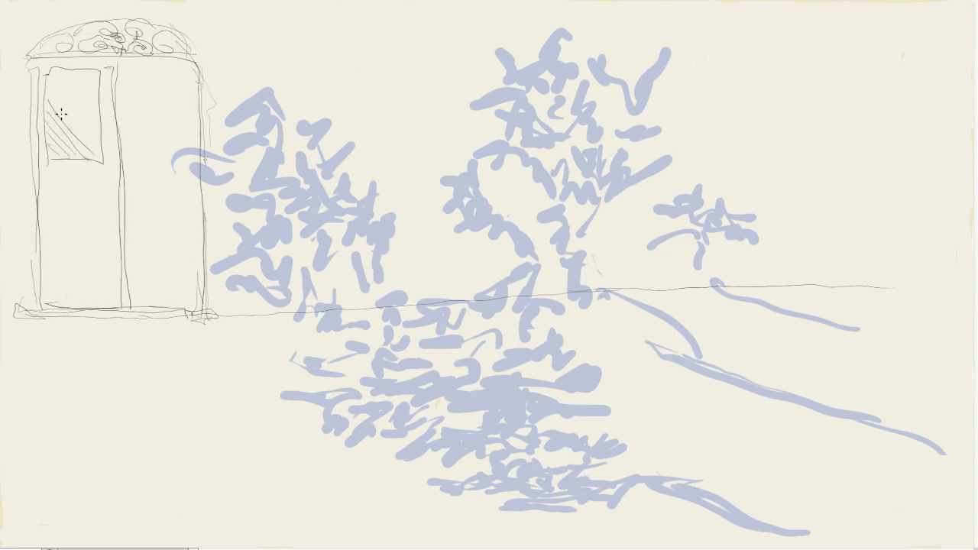
Crosshatch the right door's window panel and outline its lower panel.
mouse_move(186, 70)
mouse_down()
mouse_move(150, 152)
mouse_move(135, 157)
mouse_up()
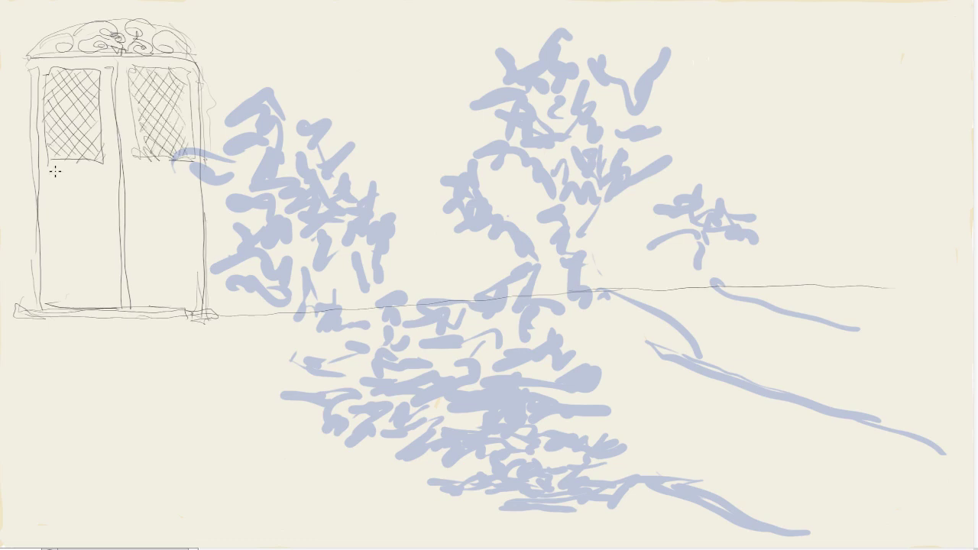
drag(197, 290, 200, 300)
drag(162, 217, 162, 250)
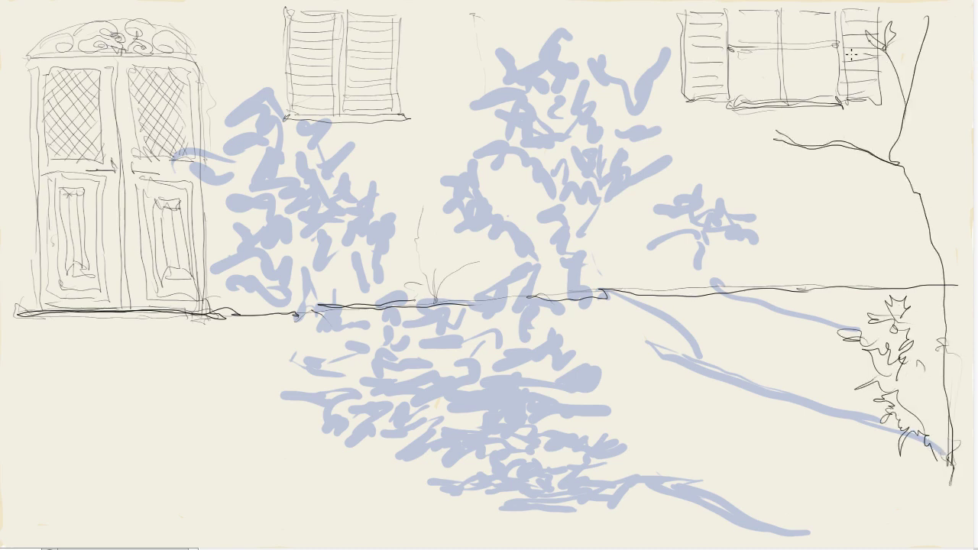
Sketch branches around the upper-right window, plus a ground line and stem at right.
mouse_move(850, 55)
mouse_down()
mouse_move(936, 34)
mouse_move(810, 138)
mouse_move(809, 74)
mouse_move(789, 46)
mouse_up()
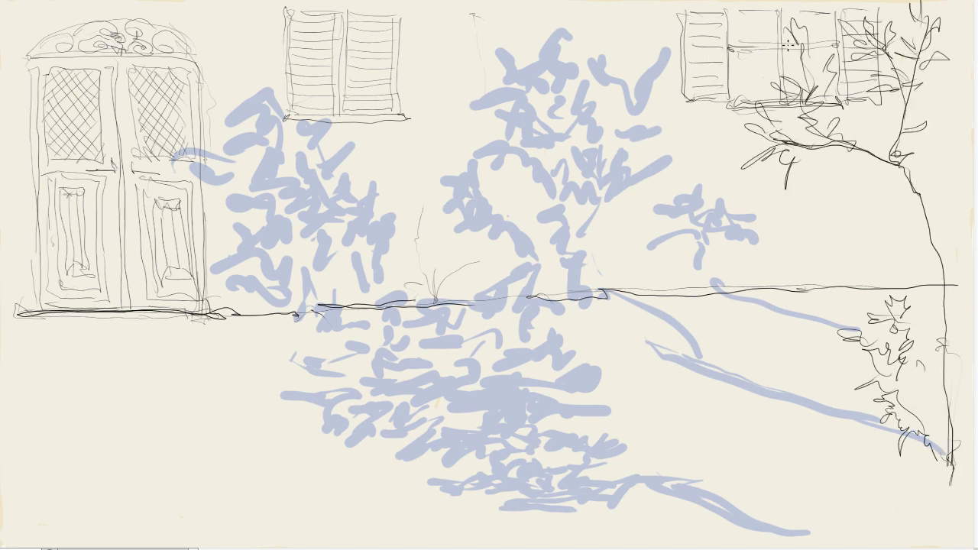
drag(792, 524, 855, 495)
drag(873, 514, 871, 413)
drag(836, 366, 857, 397)
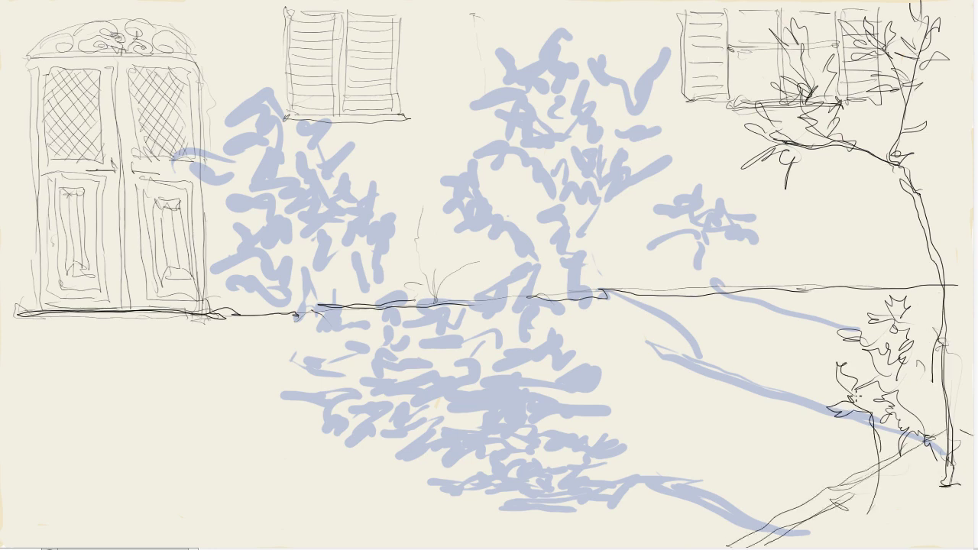
Draw the right tree's branches, leaves and tall trunk lines.
drag(947, 344, 936, 129)
drag(906, 122, 966, 141)
drag(878, 179, 780, 191)
drag(776, 272, 787, 546)
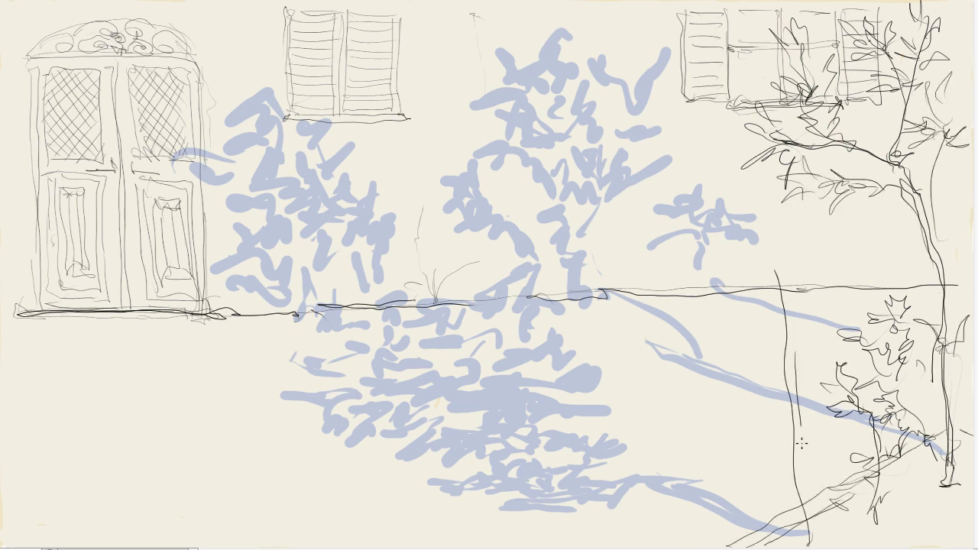
drag(798, 352, 808, 547)
drag(764, 344, 733, 377)
Sketch leafy loops and foliage over the right shrub and window shutters.
drag(711, 260, 757, 336)
drag(764, 229, 848, 320)
drag(818, 229, 734, 329)
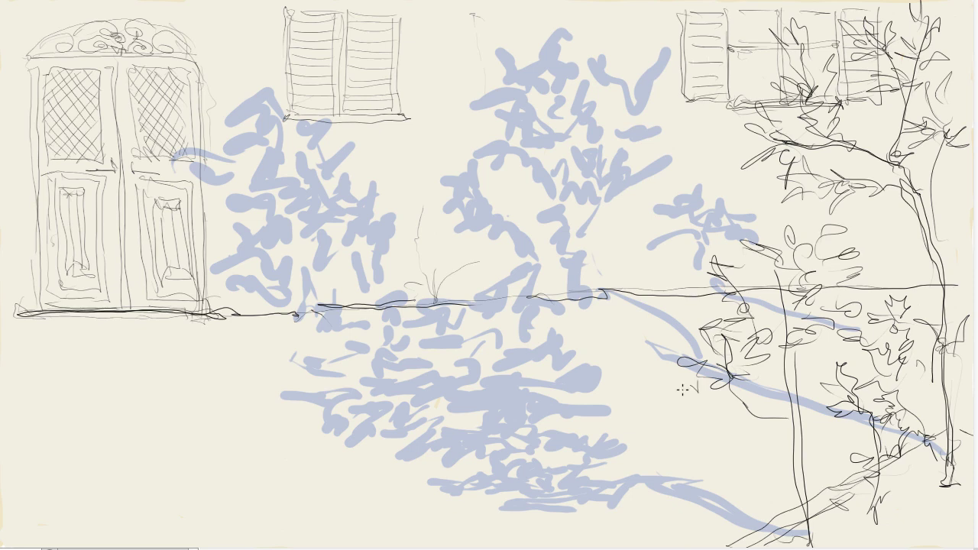
mouse_move(683, 388)
mouse_down()
mouse_move(734, 203)
mouse_move(676, 88)
mouse_up()
drag(706, 164, 643, 170)
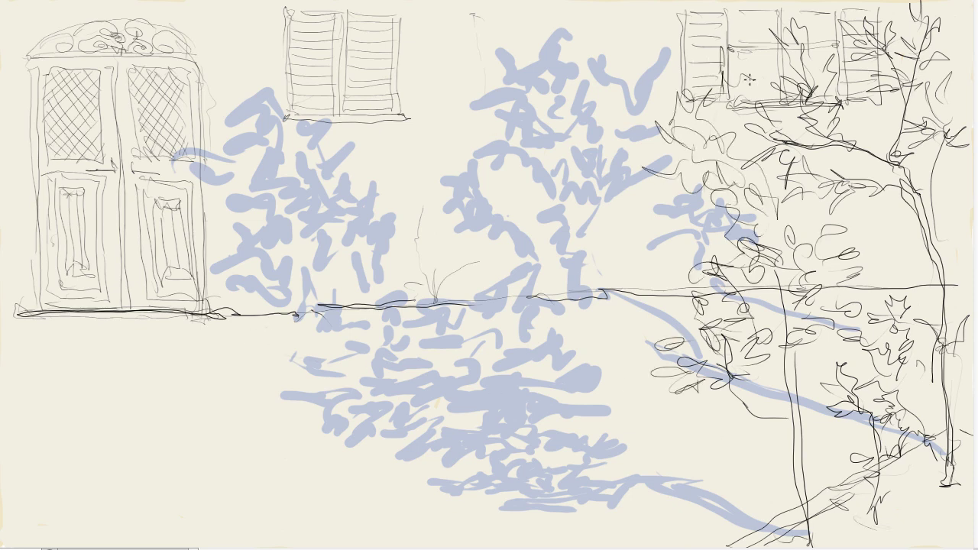
drag(734, 53, 684, 19)
Dab yellow leaves across the right tree and around the upper-right window.
drag(745, 245, 810, 298)
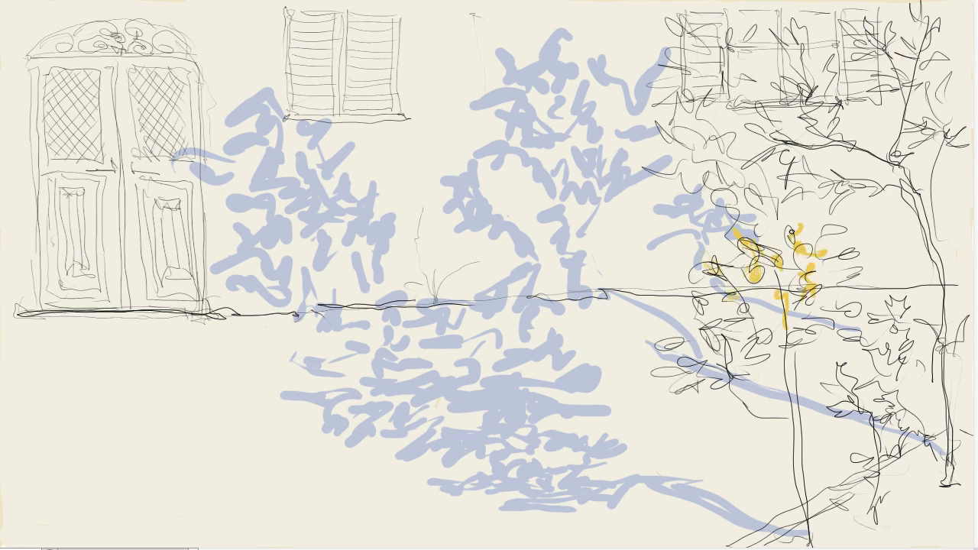
mouse_move(795, 229)
mouse_down()
mouse_move(710, 160)
mouse_move(665, 61)
mouse_up()
drag(699, 115, 672, 191)
mouse_move(833, 115)
mouse_down()
mouse_move(787, 23)
mouse_move(672, 15)
mouse_up()
drag(840, 15, 948, 61)
drag(917, 15, 963, 145)
drag(848, 252, 836, 374)
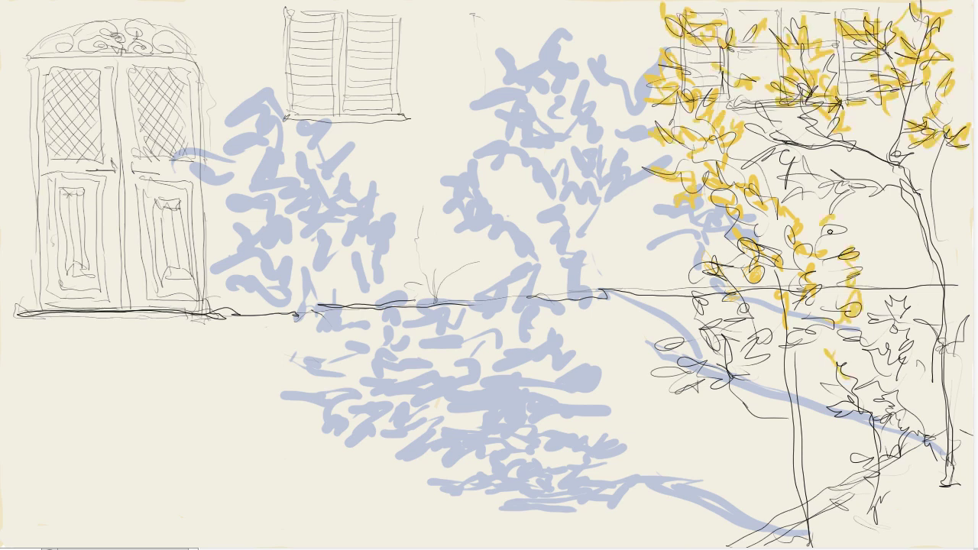
drag(833, 199, 764, 99)
mouse_move(780, 152)
mouse_down()
mouse_move(729, 107)
mouse_move(665, 115)
mouse_up()
Paint olive leaves, trunks and lower branches across the canopy.
drag(794, 206, 772, 229)
drag(726, 244, 680, 298)
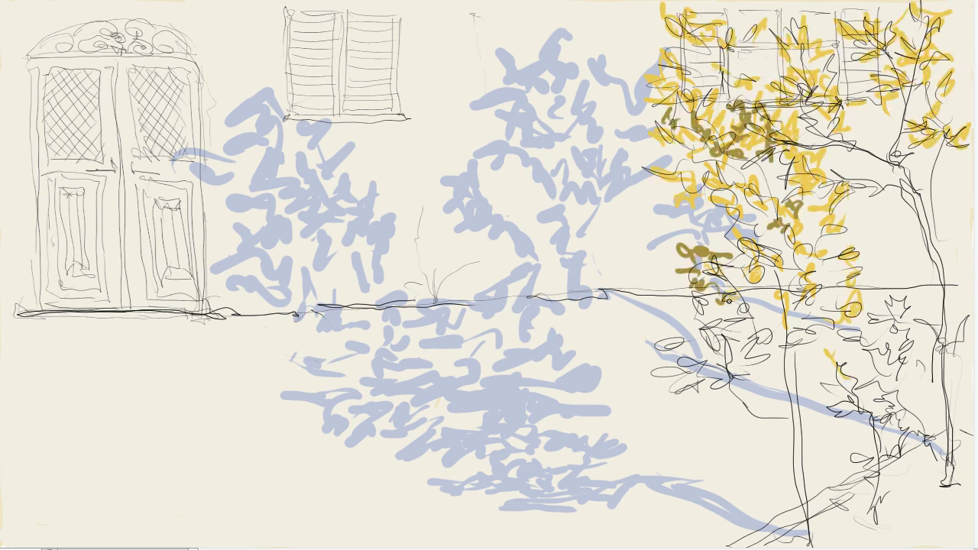
drag(787, 344, 802, 535)
drag(913, 191, 947, 489)
drag(863, 497, 813, 524)
mouse_move(894, 297)
mouse_down()
mouse_move(905, 363)
mouse_move(822, 305)
mouse_up()
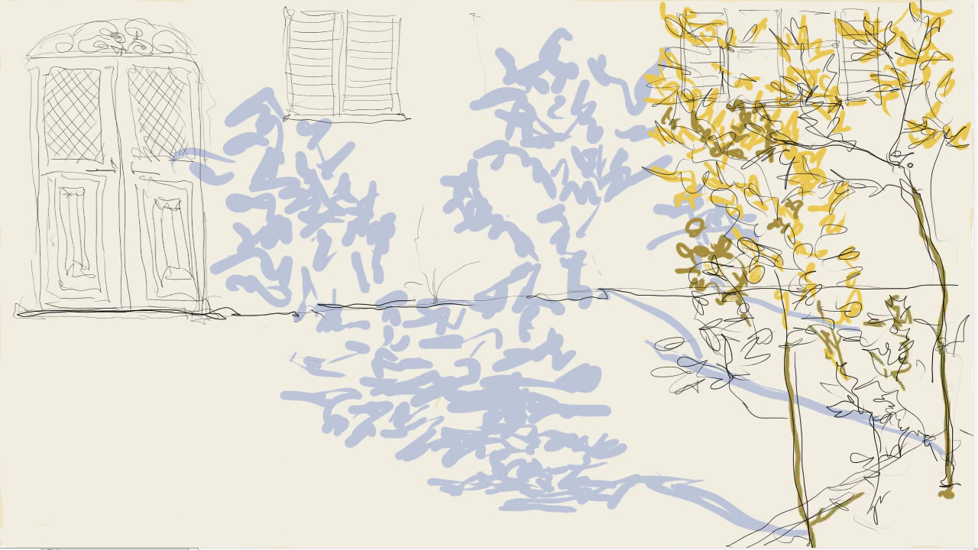
drag(848, 31, 905, 122)
mouse_move(921, 22)
mouse_down()
mouse_move(959, 107)
mouse_move(672, 83)
mouse_up()
drag(649, 115, 654, 157)
mouse_move(638, 336)
mouse_down()
mouse_move(680, 382)
mouse_move(729, 389)
mouse_up()
drag(722, 351, 680, 275)
drag(734, 229, 791, 355)
Paint green and light-green leaves across the upper, middle and lower-left canopy.
drag(940, 130, 932, 229)
drag(917, 114, 898, 160)
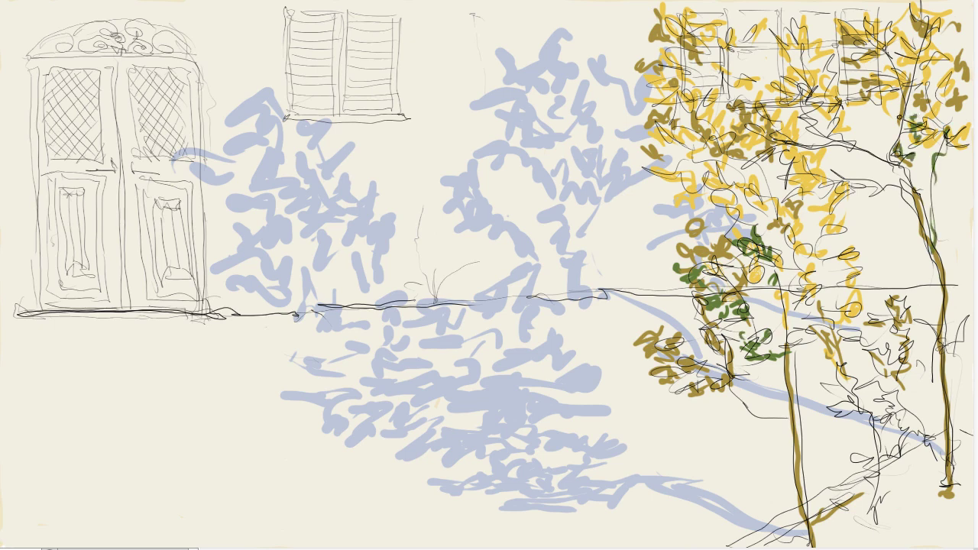
drag(951, 23, 963, 96)
drag(936, 84, 901, 119)
drag(841, 156, 718, 206)
drag(699, 157, 650, 214)
drag(684, 401, 646, 371)
drag(657, 336, 615, 386)
drag(653, 351, 628, 374)
Add grey-olive leaves on the trunk, branches and upper-right canopy.
drag(815, 539, 871, 508)
drag(871, 409, 863, 538)
drag(947, 321, 964, 367)
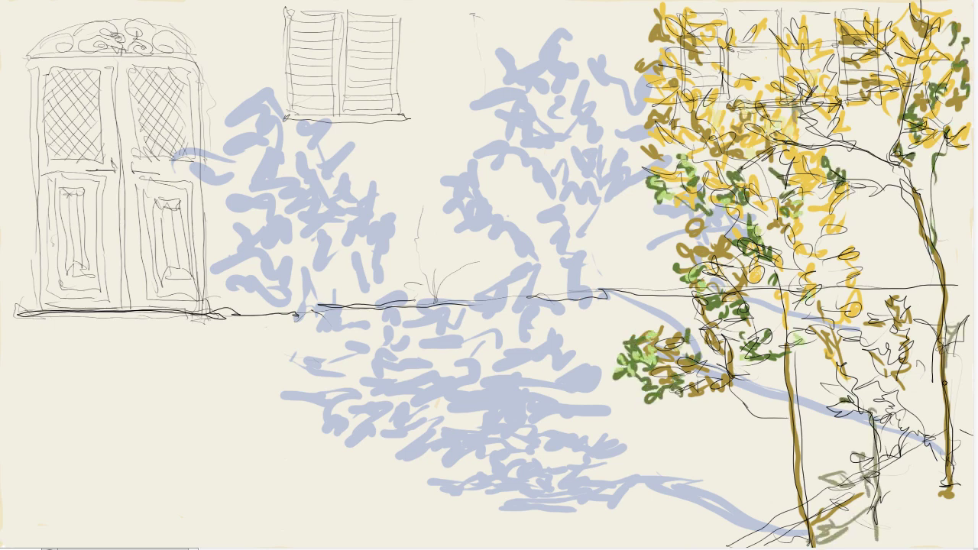
drag(845, 184, 901, 179)
drag(913, 61, 925, 85)
mouse_move(901, 107)
mouse_down()
mouse_move(855, 116)
mouse_move(886, 61)
mouse_up()
drag(848, 12, 886, 23)
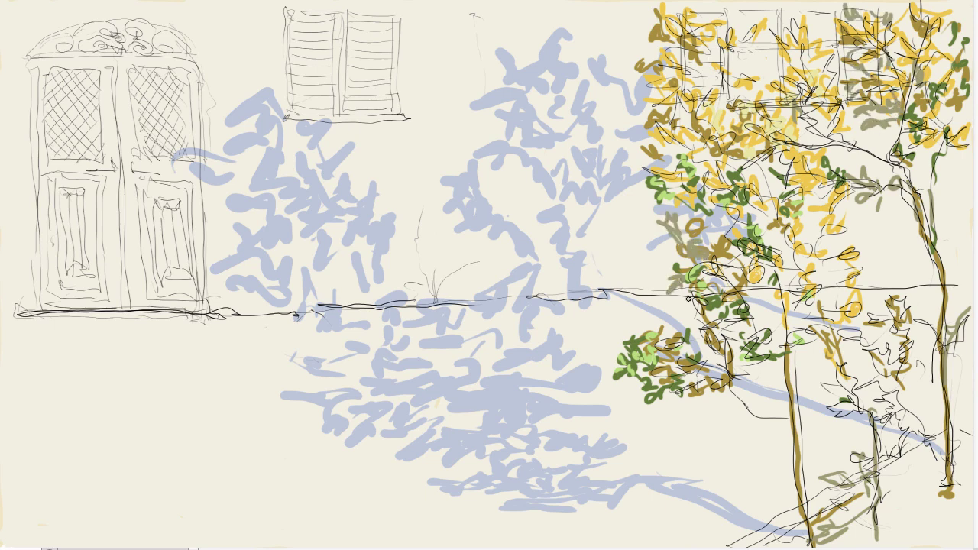
Paint orange leaves across the left and middle canopy.
drag(760, 218, 791, 249)
drag(646, 279, 672, 275)
drag(630, 183, 672, 207)
drag(779, 194, 814, 203)
drag(734, 138, 787, 191)
drag(767, 294, 787, 344)
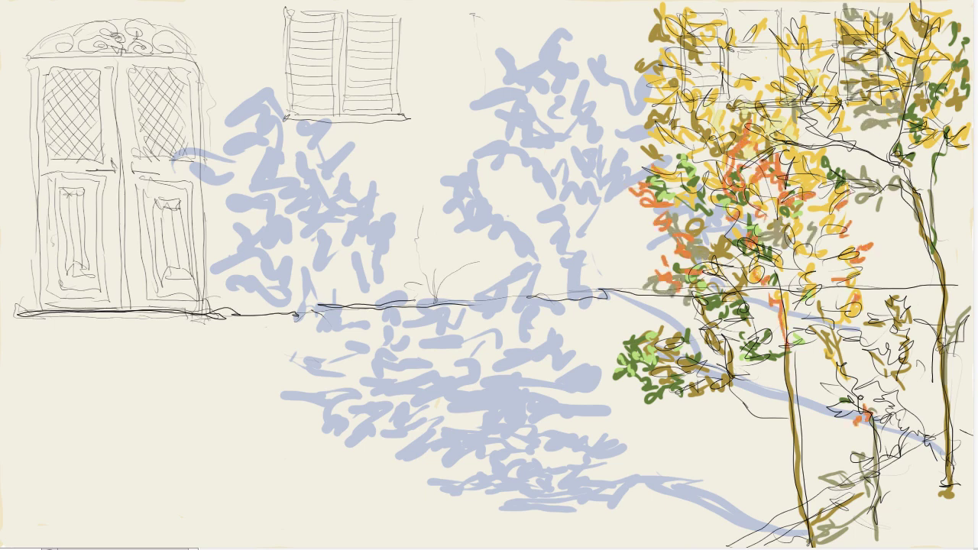
Scatter orange fallen leaves along the bottom ground.
drag(848, 508, 932, 504)
drag(898, 535, 970, 527)
drag(833, 500, 768, 535)
drag(627, 535, 680, 519)
drag(726, 470, 776, 473)
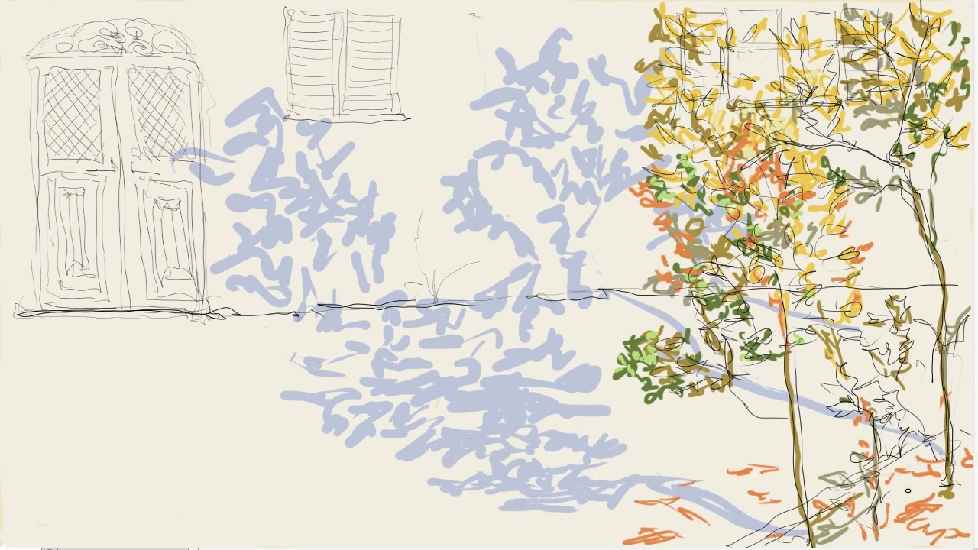
Darken the door edge and base with dark brown ground strokes.
mouse_move(193, 65)
mouse_down()
mouse_move(206, 313)
mouse_move(23, 313)
mouse_up()
drag(115, 357, 180, 360)
drag(57, 440, 118, 431)
Add dark brown ground marks and the left shutter slats.
drag(122, 485, 329, 480)
drag(367, 340, 519, 329)
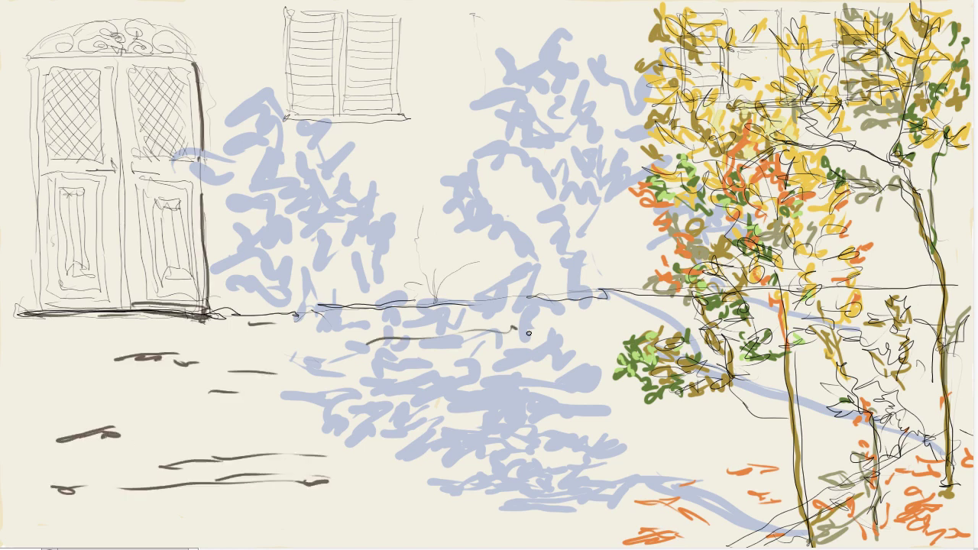
drag(424, 359, 470, 356)
drag(604, 382, 645, 397)
drag(886, 458, 944, 435)
drag(611, 294, 676, 289)
drag(290, 19, 340, 19)
drag(294, 120, 400, 120)
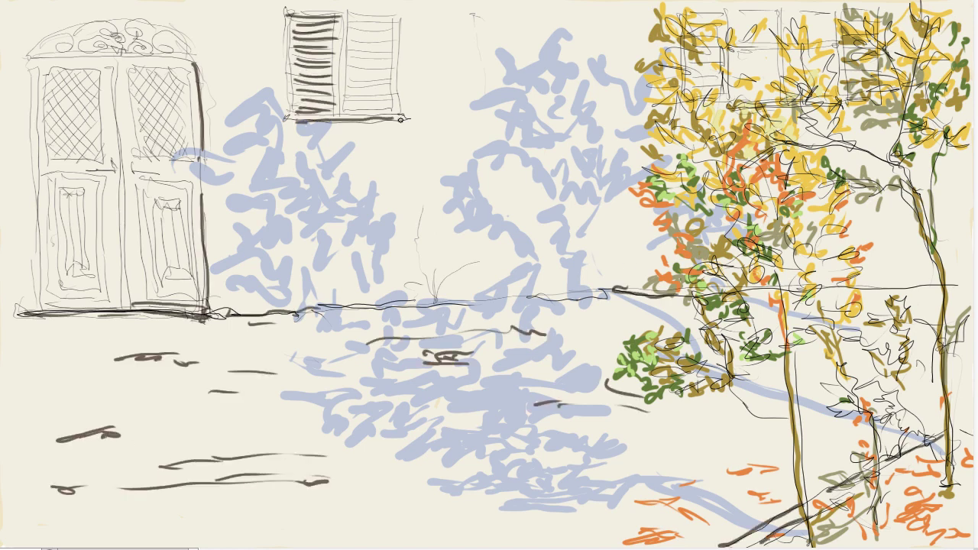
Ink the right shutter slats and the door edges in dark brown.
drag(352, 16, 393, 16)
drag(350, 97, 394, 98)
drag(343, 11, 344, 118)
drag(403, 14, 402, 90)
drag(119, 59, 126, 309)
drag(38, 256, 34, 309)
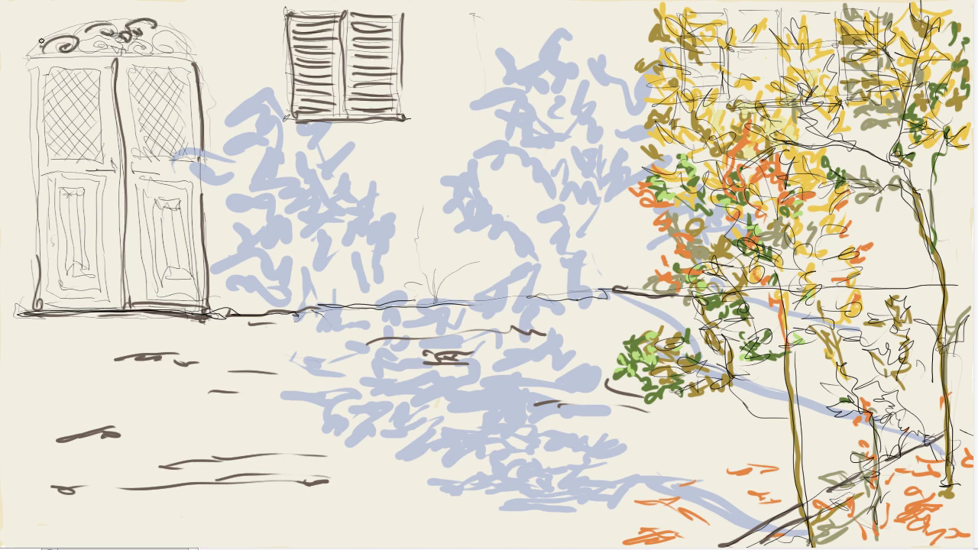
Ink the left door's arch, edge, window and panel.
drag(41, 46, 200, 63)
drag(35, 66, 205, 62)
drag(30, 65, 36, 257)
drag(99, 70, 101, 156)
mouse_move(48, 161)
mouse_down()
mouse_move(102, 162)
mouse_move(104, 294)
mouse_up()
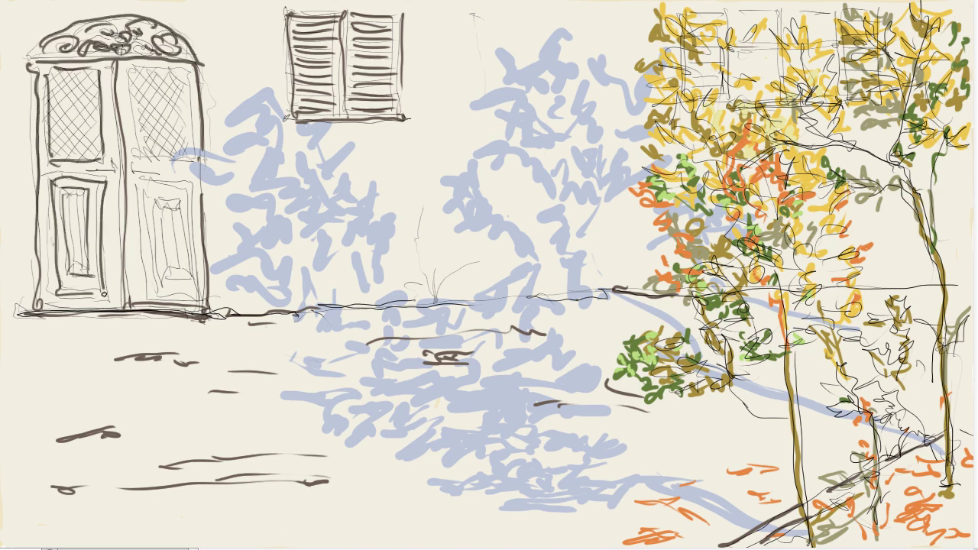
Ink the right door panel and both lattice windows.
drag(142, 183, 183, 293)
drag(139, 71, 191, 73)
mouse_move(189, 72)
mouse_down()
mouse_move(191, 160)
mouse_move(190, 98)
mouse_up()
drag(51, 107, 86, 73)
drag(53, 156, 84, 78)
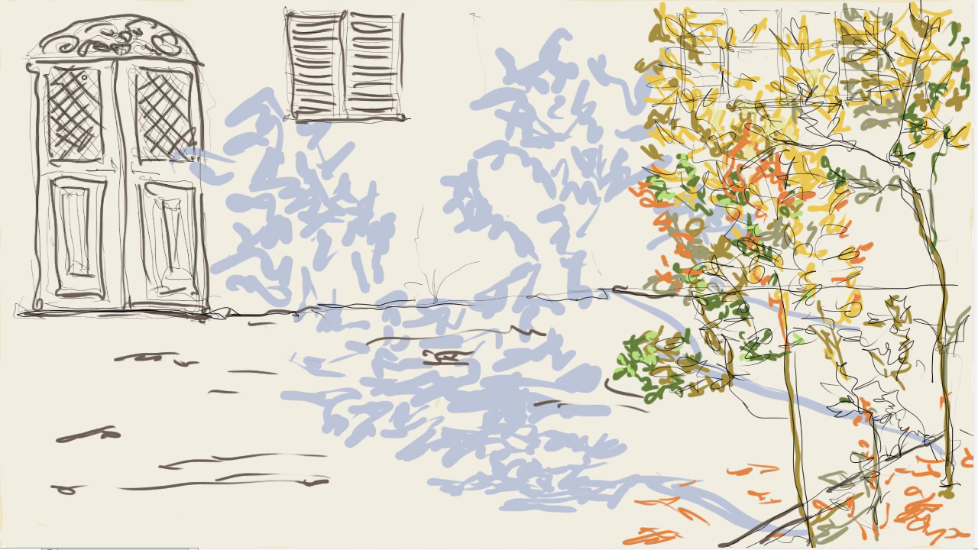
Add dark paving strokes at the door base and across the ground.
drag(413, 309, 460, 306)
mouse_move(6, 314)
mouse_down()
mouse_move(91, 329)
mouse_move(205, 325)
mouse_up()
drag(409, 511, 645, 501)
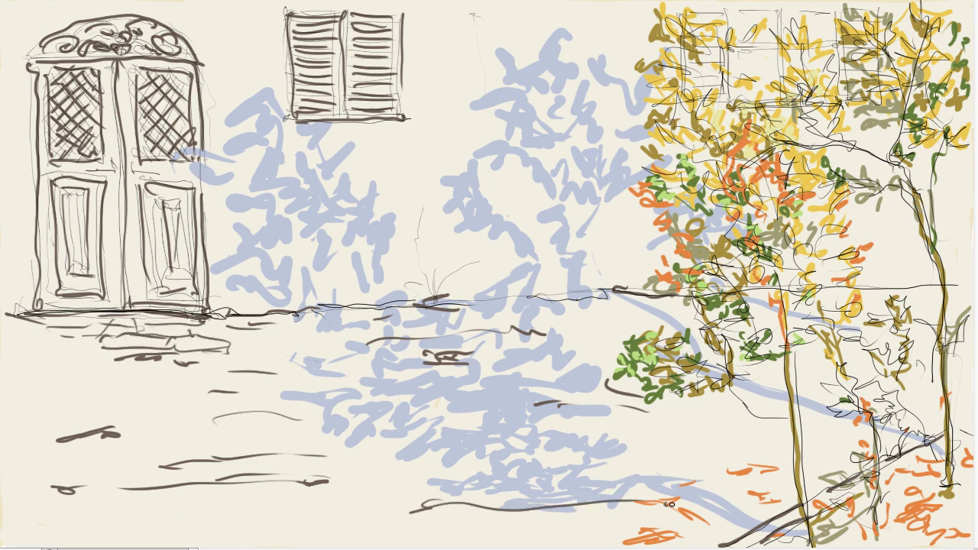
drag(673, 440, 731, 435)
mouse_move(281, 391)
mouse_down()
mouse_move(372, 375)
mouse_move(516, 414)
mouse_up()
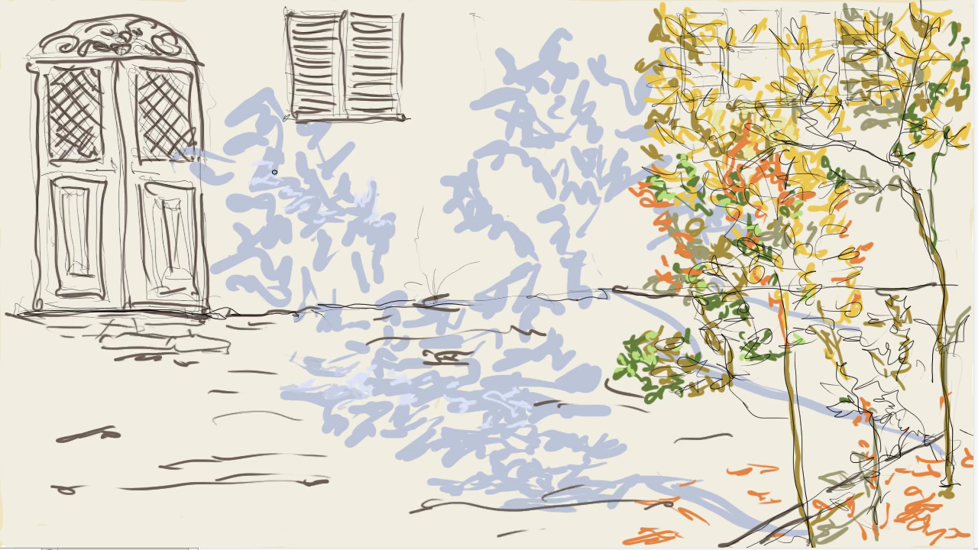
Paint blue shadows across the lower-right ground and right of the tree.
drag(774, 527, 881, 493)
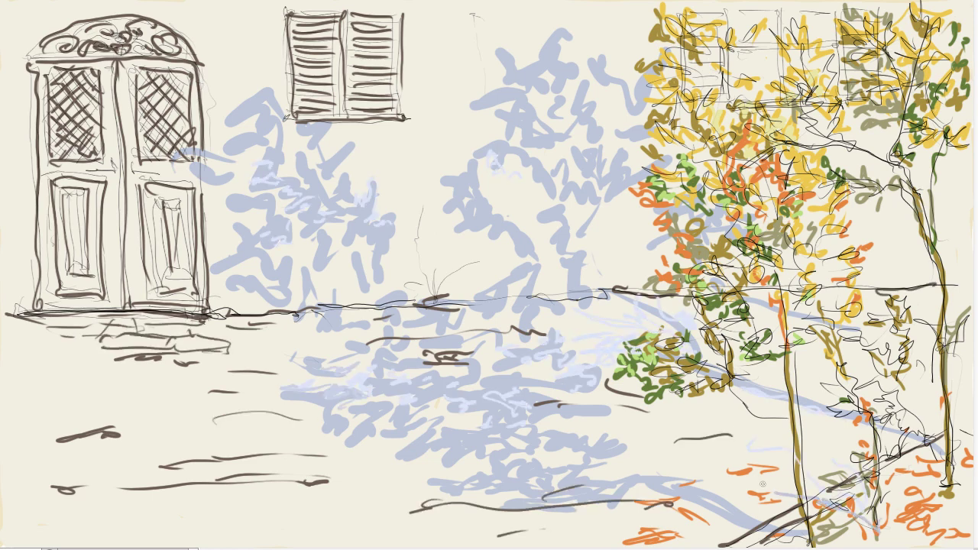
mouse_move(676, 432)
mouse_down()
mouse_move(778, 489)
mouse_move(886, 422)
mouse_up()
drag(837, 393, 941, 367)
drag(794, 378, 892, 351)
drag(853, 335, 938, 371)
drag(861, 202, 917, 276)
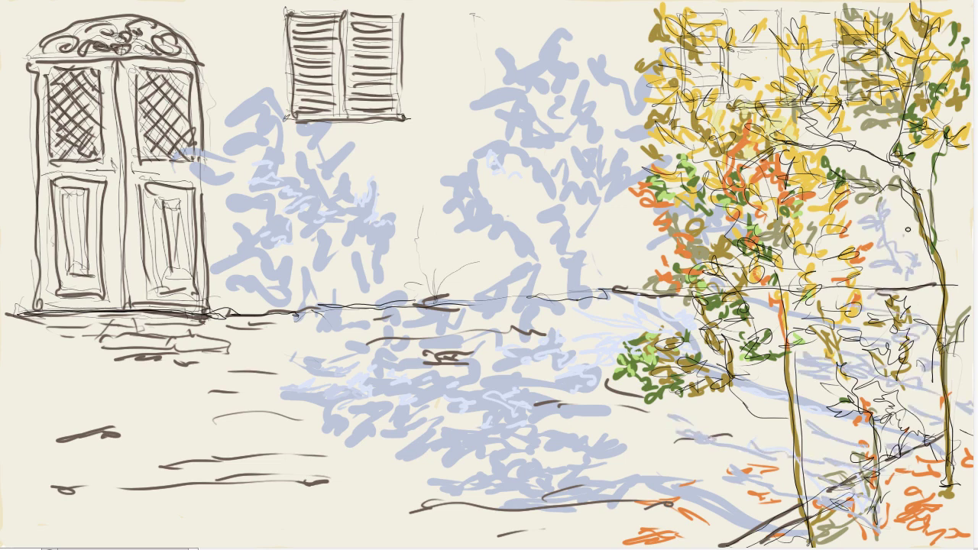
drag(838, 239, 967, 215)
drag(969, 257, 903, 298)
Scribble blue shadow strokes across the lower-left ground.
drag(586, 515, 631, 538)
drag(306, 497, 393, 544)
drag(254, 492, 296, 511)
drag(284, 458, 405, 527)
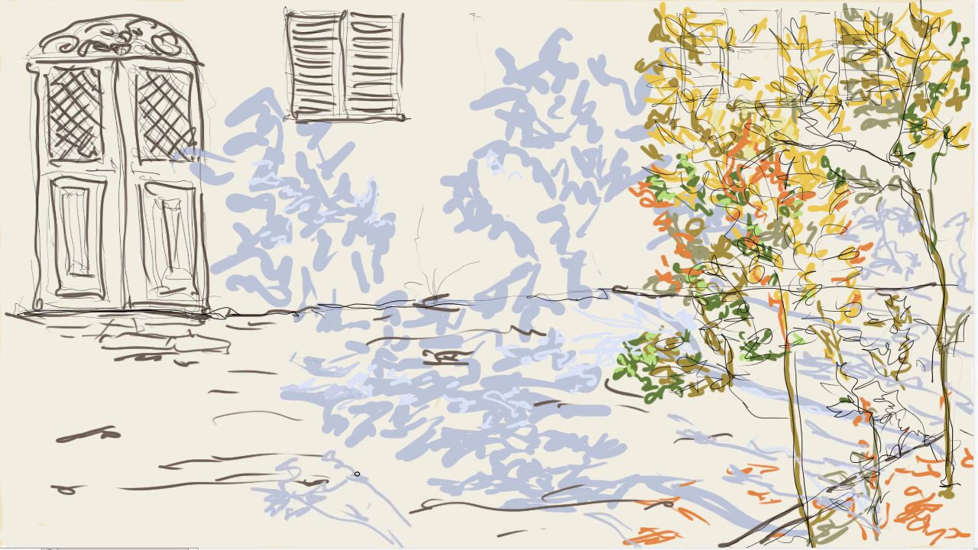
drag(328, 467, 373, 465)
drag(107, 456, 183, 504)
drag(122, 472, 236, 531)
drag(107, 390, 168, 439)
drag(69, 474, 118, 512)
mouse_move(93, 457)
mouse_down()
mouse_move(30, 405)
mouse_move(69, 443)
mouse_move(84, 527)
mouse_up()
drag(168, 505, 191, 538)
drag(237, 501, 302, 547)
Add pale blue accents under the shutters, across the wall shadows and lower-left ground.
drag(306, 381, 321, 422)
drag(243, 275, 298, 247)
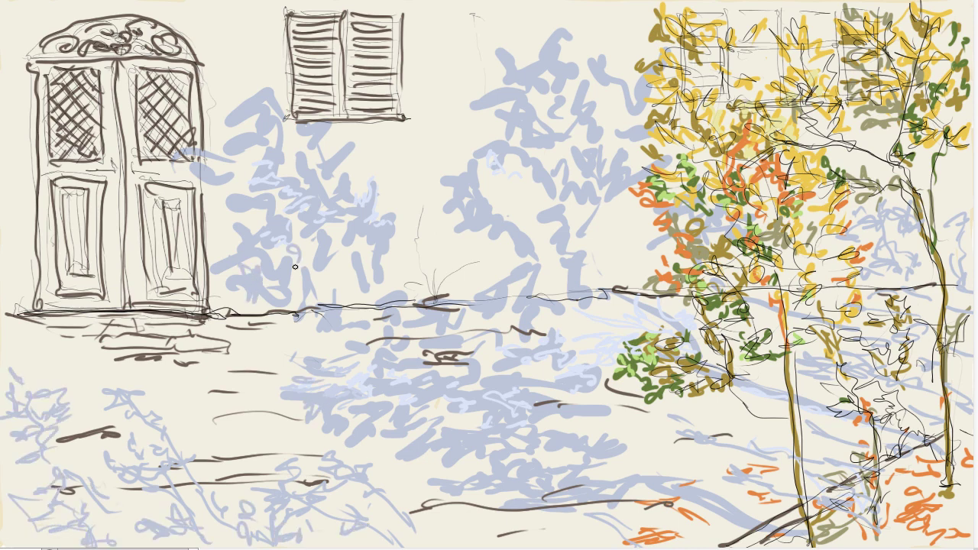
drag(642, 418, 735, 457)
drag(608, 411, 550, 414)
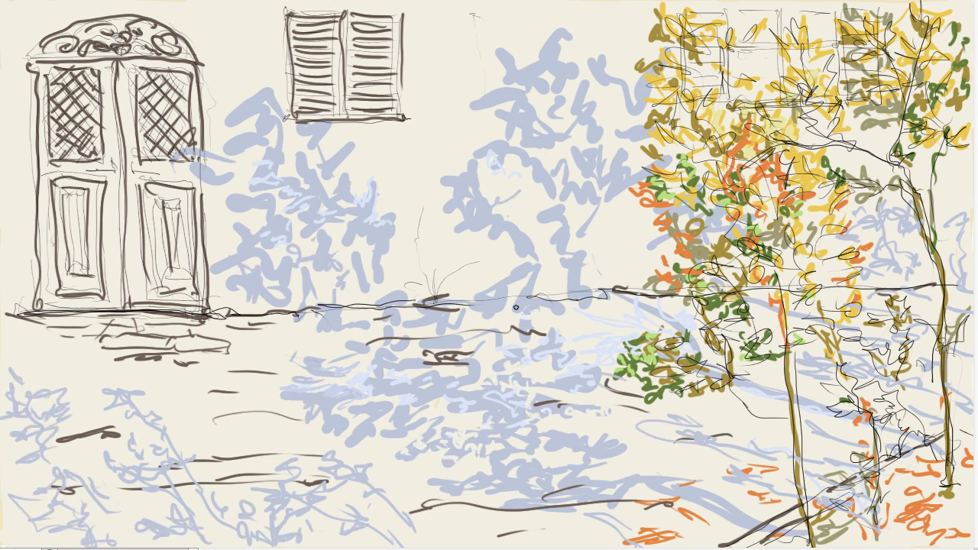
drag(271, 112, 269, 197)
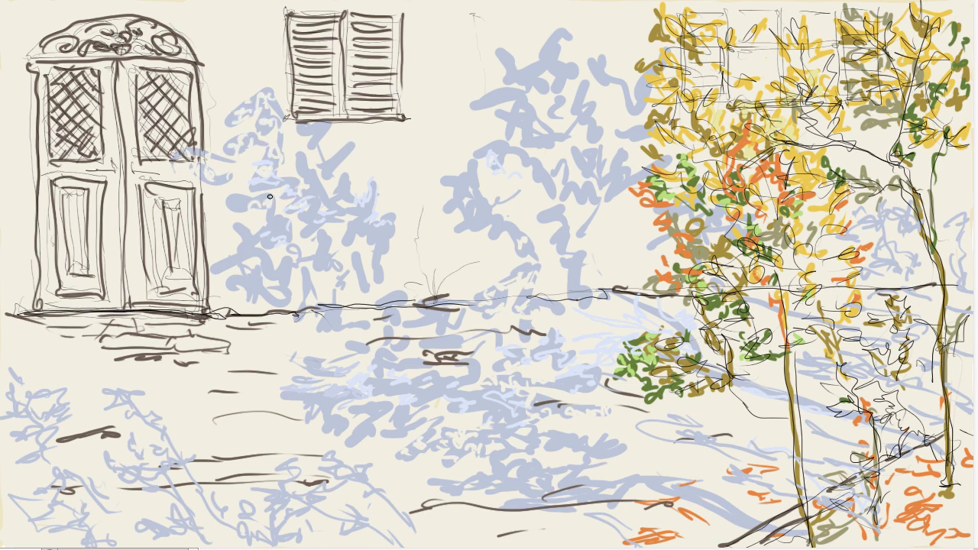
mouse_move(236, 272)
mouse_down()
mouse_move(382, 390)
mouse_move(501, 161)
mouse_move(520, 77)
mouse_move(647, 89)
mouse_up()
drag(413, 125, 381, 123)
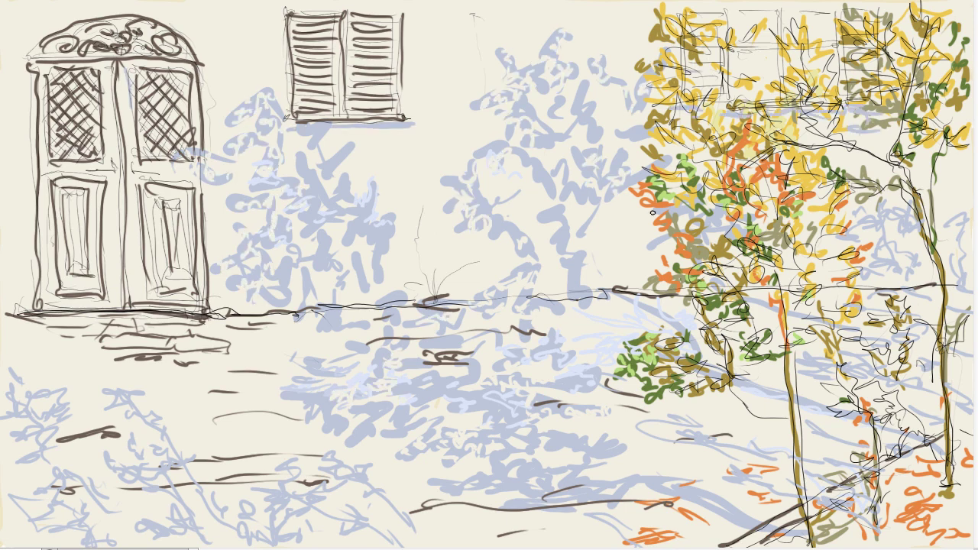
drag(156, 374, 252, 486)
drag(23, 344, 101, 472)
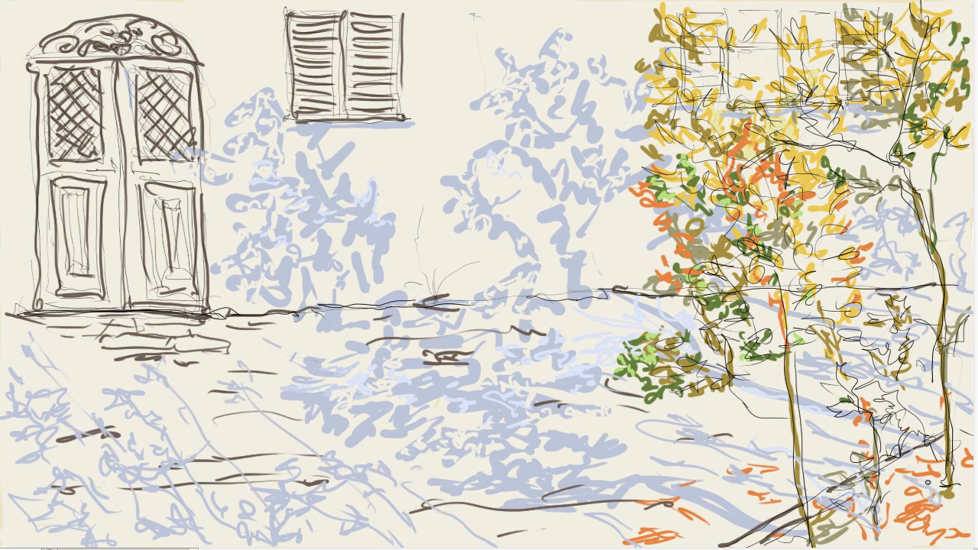
Add pale blue shadow strokes above the middle bushes and darken the shutter slats.
drag(458, 80, 462, 24)
drag(481, 141, 531, 26)
drag(313, 100, 409, 120)
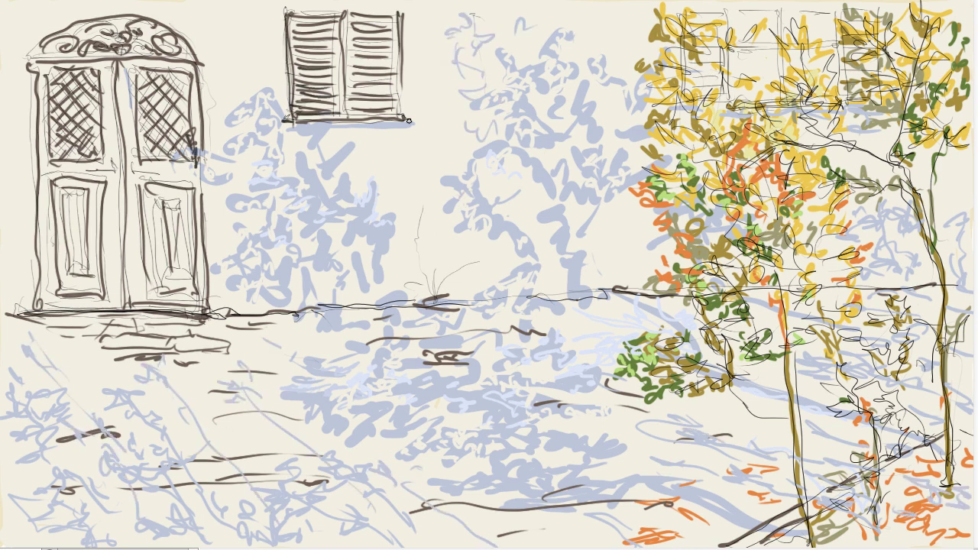
Paint olive-yellow leaves on the right-hand tree and scatter more over the bushes.
drag(687, 15, 691, 107)
drag(752, 49, 840, 49)
drag(832, 382, 875, 393)
drag(894, 390, 925, 431)
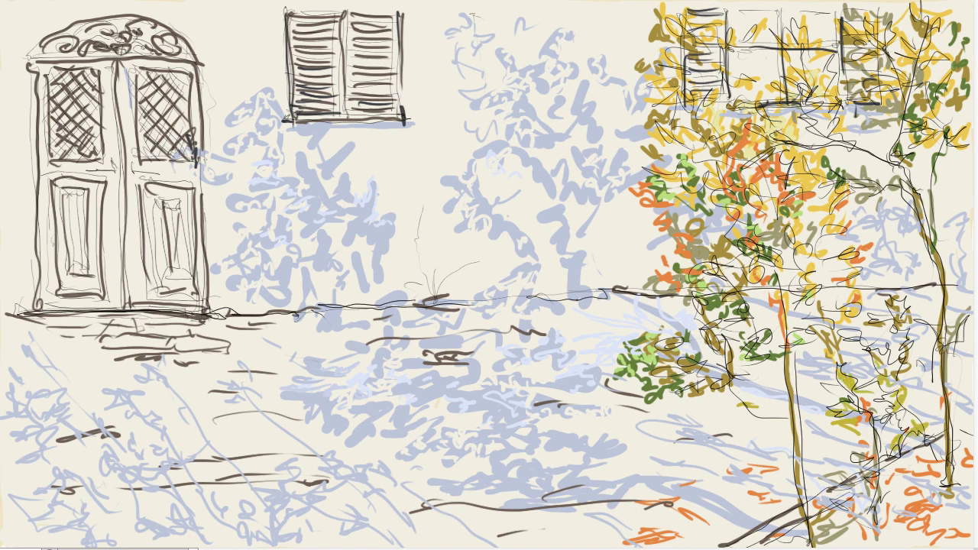
drag(833, 294, 882, 367)
drag(894, 260, 916, 233)
drag(806, 115, 836, 139)
drag(936, 153, 955, 173)
drag(745, 17, 767, 40)
drag(617, 336, 668, 374)
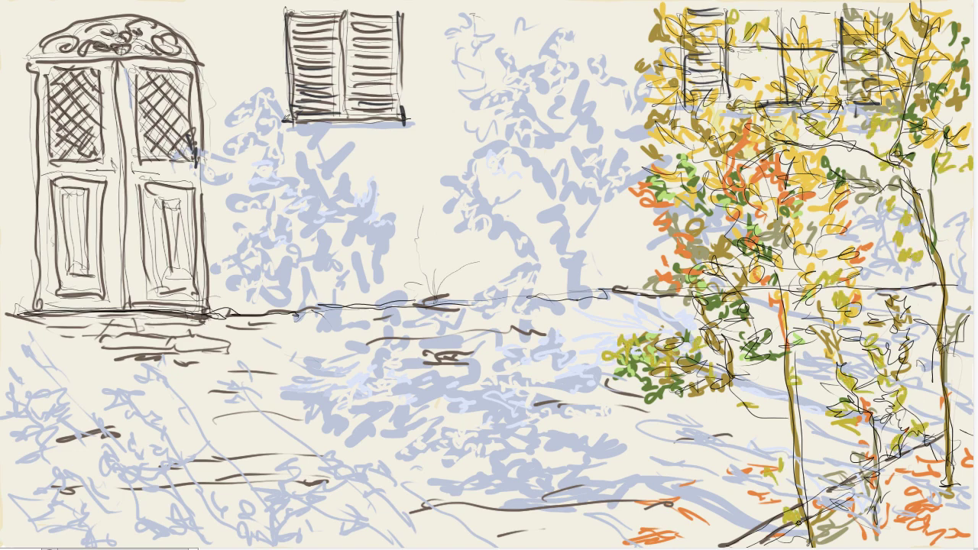
drag(324, 458, 370, 474)
drag(297, 468, 305, 437)
Add olive-yellow leaf strokes across the lower foreground.
drag(412, 451, 474, 485)
drag(213, 482, 240, 466)
drag(129, 390, 206, 443)
drag(46, 386, 91, 435)
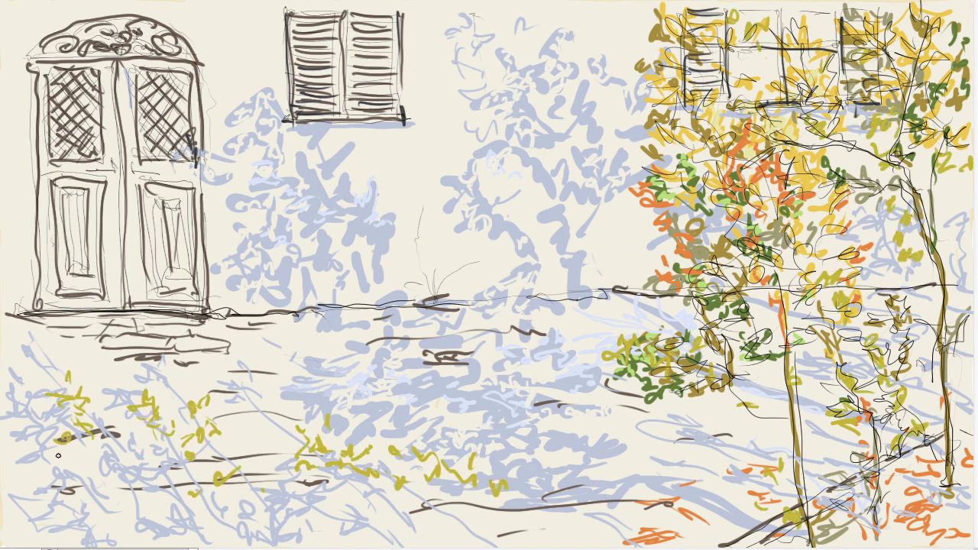
drag(30, 481, 62, 447)
drag(290, 313, 397, 309)
Paint a band of orange fallen leaves along the wall base.
drag(233, 318, 481, 309)
drag(198, 313, 15, 325)
drag(550, 302, 648, 294)
drag(727, 294, 840, 289)
drag(741, 527, 574, 536)
Add orange and dark strokes to the ground and tree.
drag(604, 405, 649, 439)
mouse_move(665, 416)
mouse_down()
mouse_move(703, 428)
mouse_move(692, 435)
mouse_up()
drag(665, 244, 703, 272)
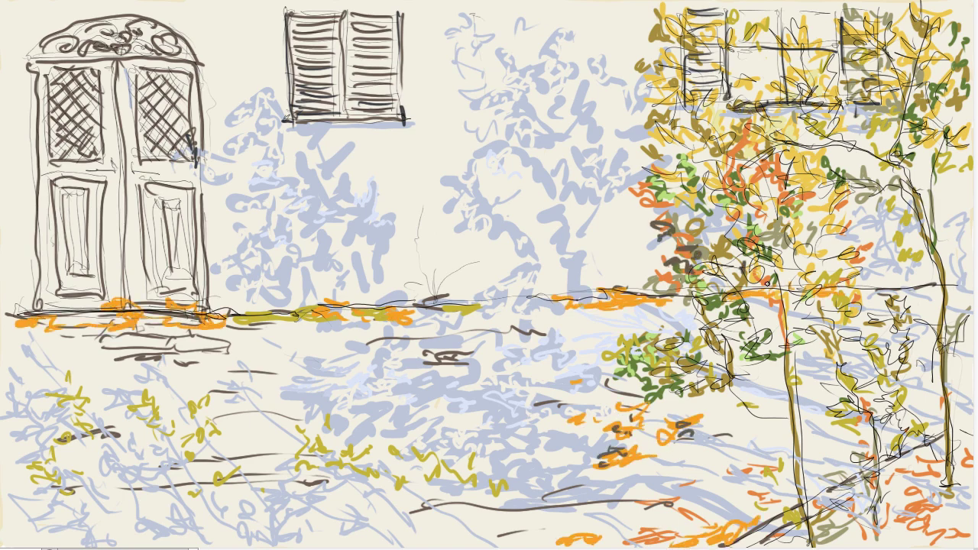
drag(798, 435, 803, 485)
drag(874, 432, 879, 538)
Darken the right tree's trunks and branches.
drag(771, 260, 810, 546)
drag(345, 468, 359, 533)
mouse_move(941, 307)
mouse_down()
mouse_move(948, 493)
mouse_move(970, 489)
mouse_up()
mouse_move(802, 141)
mouse_down()
mouse_move(936, 187)
mouse_move(741, 164)
mouse_up()
Draw dark branches into the tree's foliage.
drag(927, 168, 969, 186)
drag(750, 198, 800, 268)
drag(776, 179, 750, 205)
drag(705, 234, 630, 210)
drag(642, 218, 606, 211)
drag(642, 202, 618, 183)
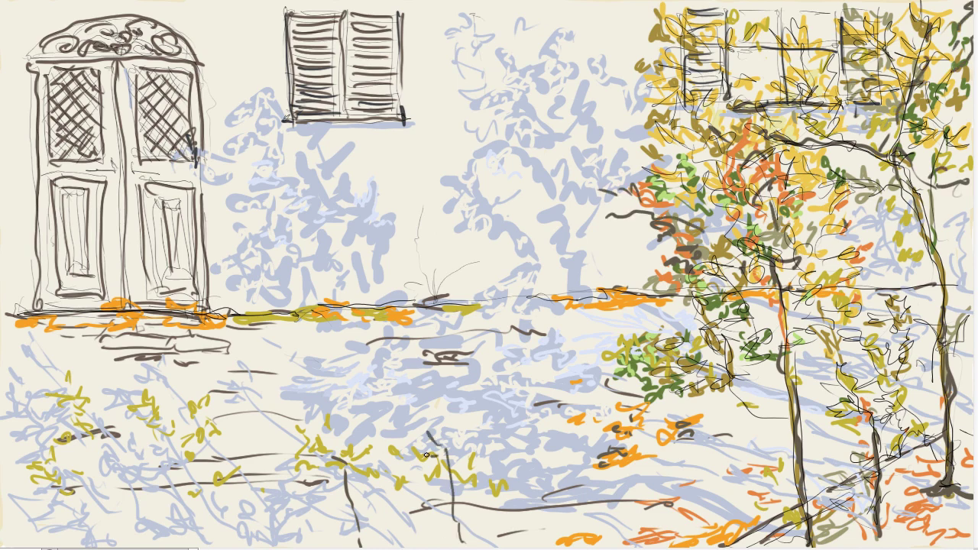
Sketch dark twigs and tall plant stems across the foreground.
drag(426, 455, 441, 463)
drag(411, 486, 433, 472)
drag(531, 546, 515, 410)
drag(243, 544, 231, 388)
drag(253, 539, 246, 395)
drag(255, 453, 268, 441)
drag(223, 470, 237, 458)
mouse_move(139, 544)
mouse_down()
mouse_move(105, 374)
mouse_move(114, 381)
mouse_up()
Add orange leaves to the foreground plant stems.
drag(114, 416, 145, 439)
drag(197, 404, 229, 414)
drag(237, 455, 249, 469)
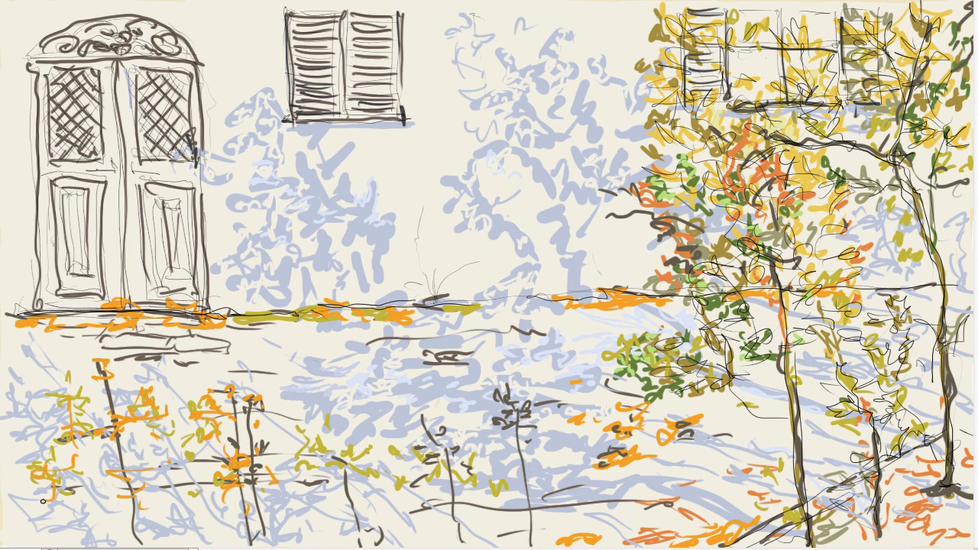
drag(478, 416, 522, 425)
drag(409, 419, 441, 442)
Shade the arched door with greyish-tan strokes, deepening the lower panels.
mouse_move(157, 189)
mouse_down()
mouse_move(136, 304)
mouse_move(126, 69)
mouse_up()
drag(137, 165, 190, 61)
mouse_move(115, 61)
mouse_down()
mouse_move(46, 185)
mouse_move(115, 303)
mouse_up()
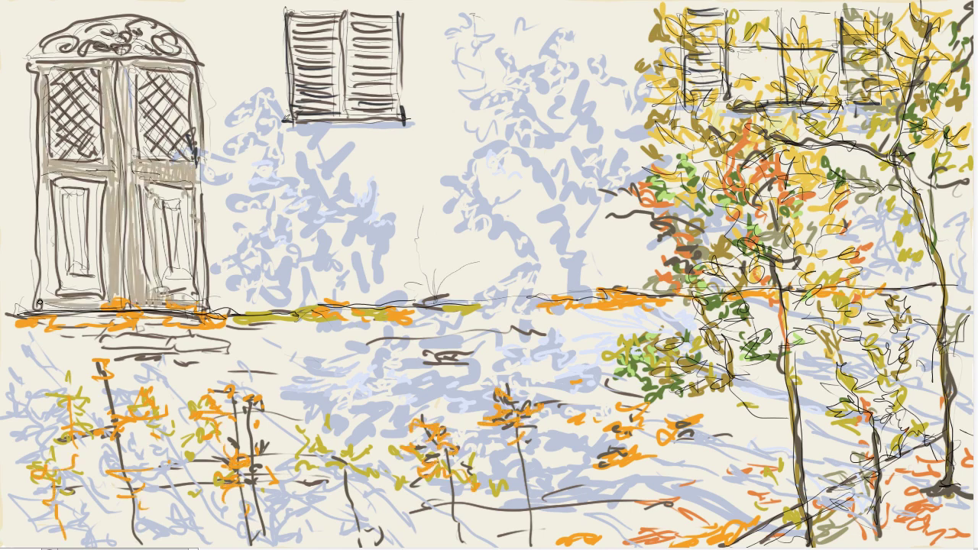
drag(46, 298, 84, 176)
Deepen the lower door shading and add olive to the right panel and shutter.
mouse_move(77, 275)
mouse_down()
mouse_move(164, 191)
mouse_move(141, 277)
mouse_move(191, 252)
mouse_up()
drag(175, 313, 188, 306)
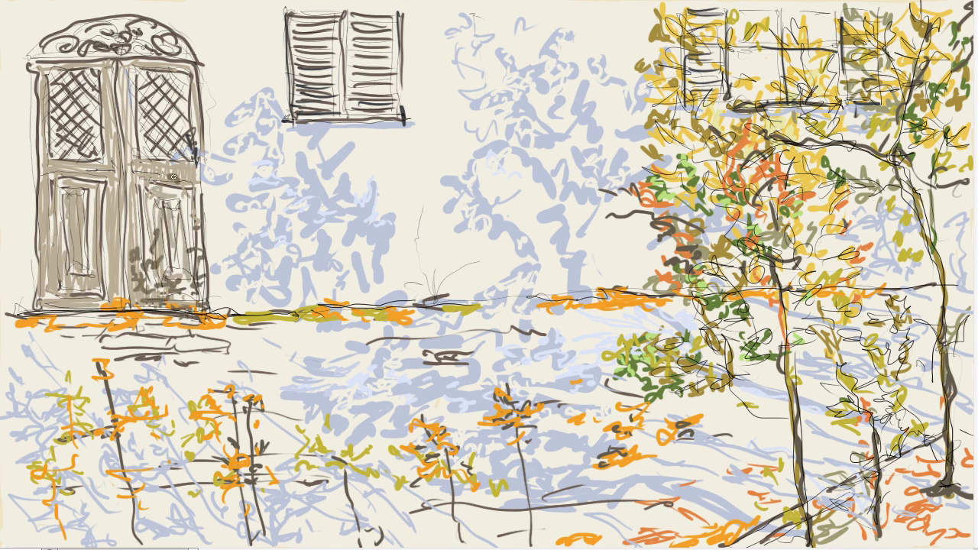
drag(183, 176, 191, 84)
drag(336, 103, 306, 76)
Darken the tree trunks, path marks and left shutter.
drag(797, 387, 802, 546)
drag(821, 505, 866, 469)
drag(703, 535, 773, 525)
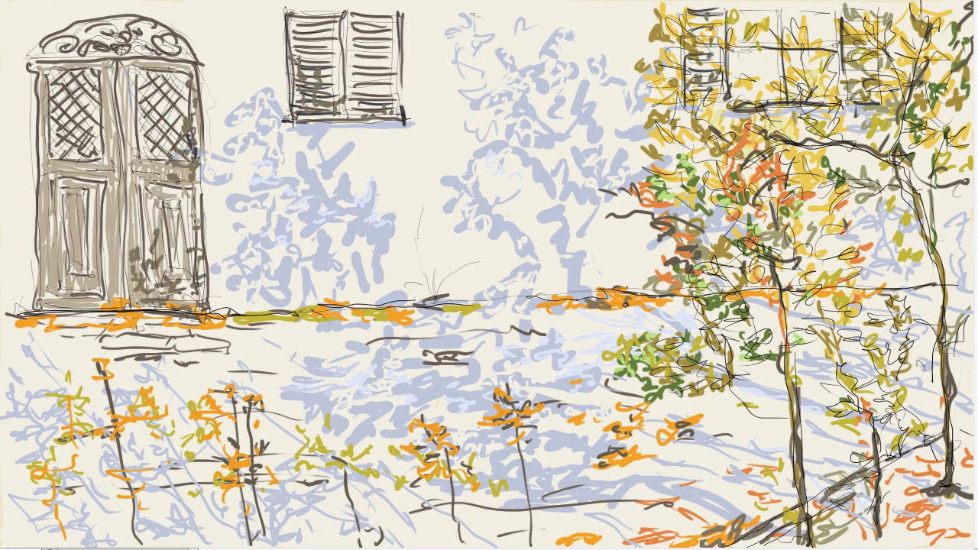
drag(419, 361, 466, 357)
drag(255, 330, 313, 327)
drag(336, 67, 337, 103)
Paint light tan highlights on the door panels, arch and right shutter.
drag(130, 149, 191, 189)
drag(50, 52, 115, 37)
drag(46, 170, 92, 170)
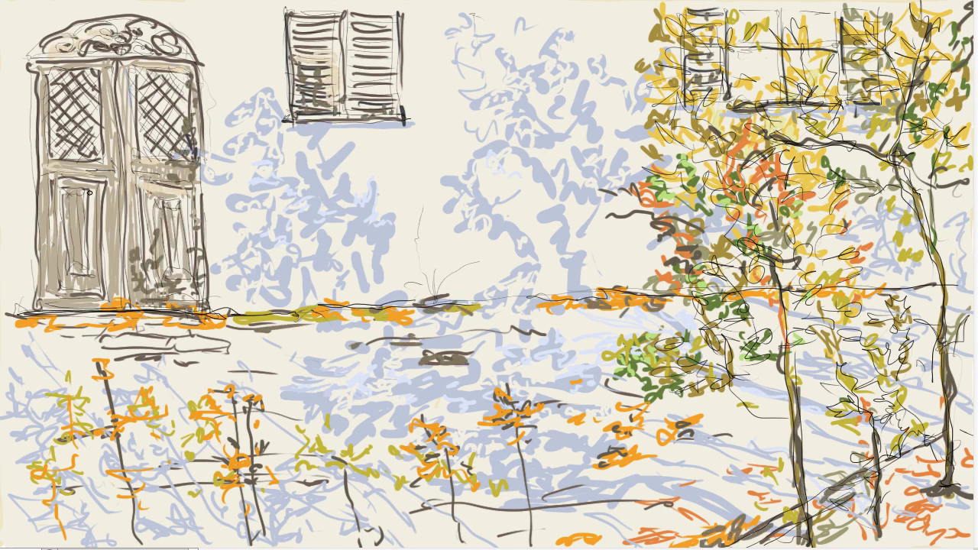
drag(95, 290, 96, 189)
mouse_move(185, 275)
mouse_down()
mouse_move(186, 196)
mouse_move(174, 212)
mouse_move(184, 170)
mouse_up()
drag(114, 233, 107, 90)
drag(124, 51, 159, 26)
drag(354, 94, 391, 84)
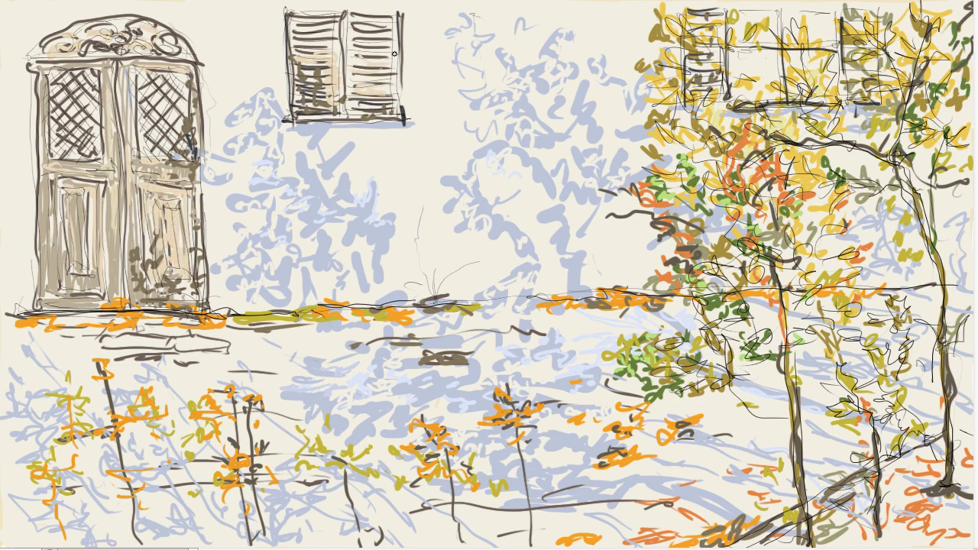
drag(358, 47, 382, 16)
drag(362, 111, 402, 135)
Add pale cream strokes on the wall near the shutters.
drag(745, 107, 753, 137)
drag(745, 19, 767, 51)
drag(640, 72, 666, 80)
drag(683, 62, 716, 57)
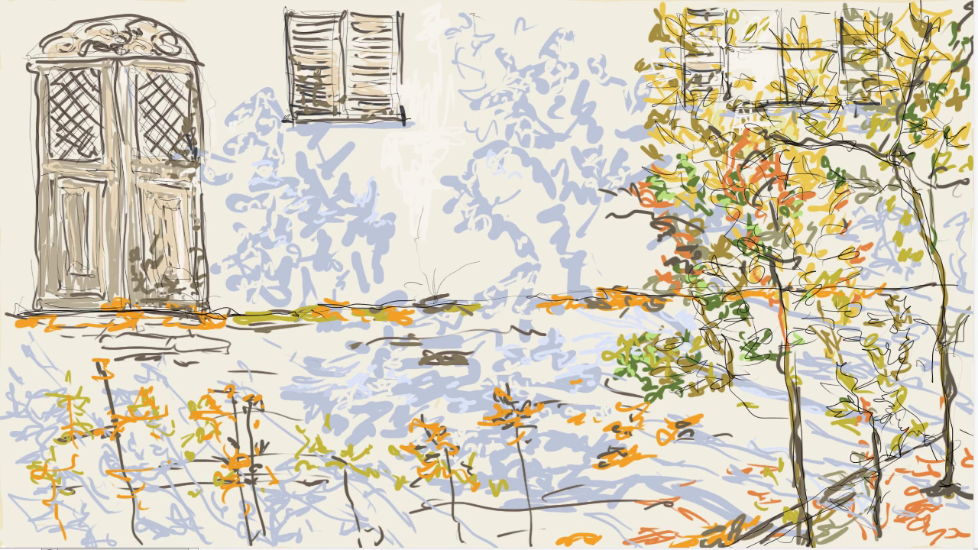
Darken the right tree trunk down to its base.
drag(935, 271, 938, 359)
drag(939, 353, 945, 442)
drag(946, 463, 883, 489)
Draw dark stems for the small foreground plants.
drag(330, 451, 346, 547)
drag(200, 416, 209, 541)
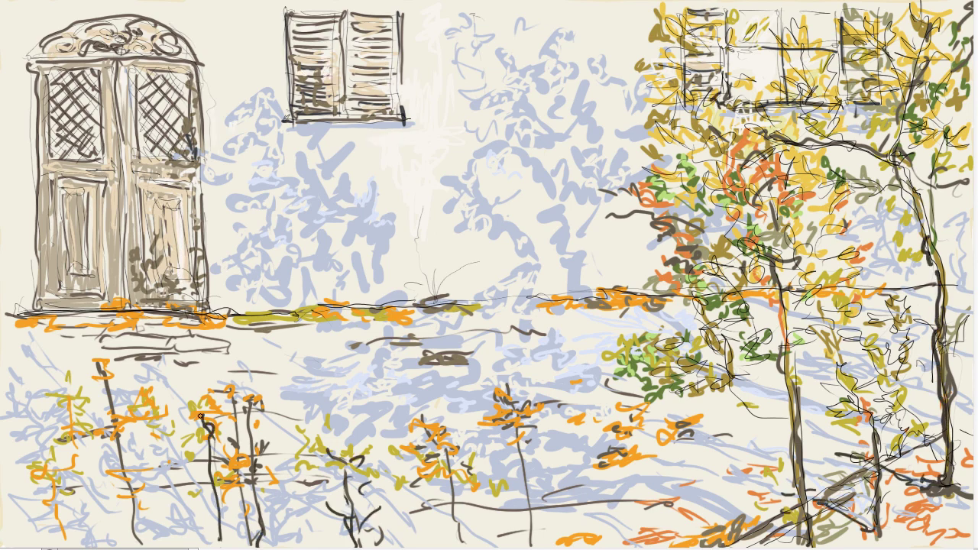
drag(177, 447, 229, 432)
drag(422, 489, 454, 531)
drag(117, 546, 134, 419)
mouse_move(67, 460)
mouse_down()
mouse_move(62, 414)
mouse_move(47, 547)
mouse_up()
Add dark stems and trunks at the lower left and right.
drag(290, 466, 309, 545)
drag(787, 320, 802, 544)
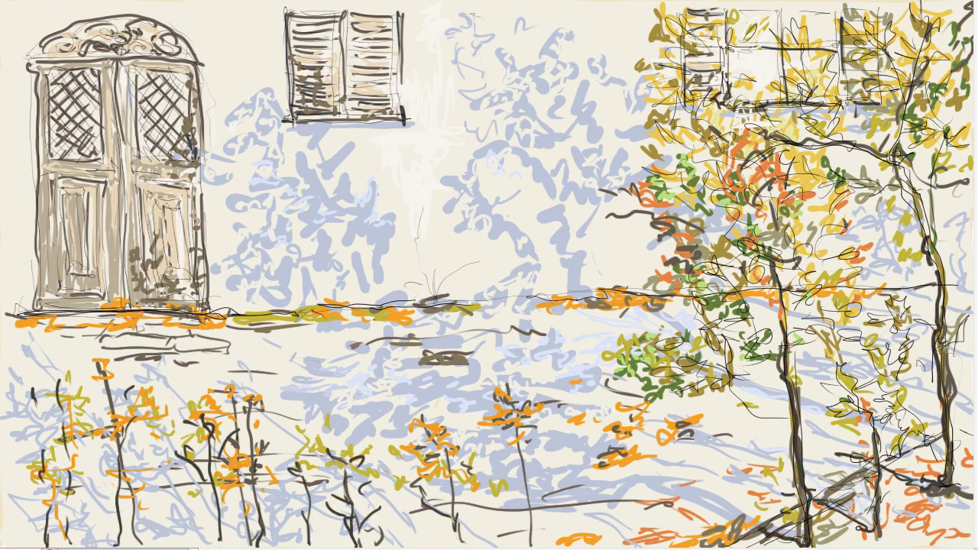
drag(920, 439, 920, 535)
drag(961, 356, 961, 455)
mouse_move(811, 514)
mouse_down()
mouse_move(825, 374)
mouse_move(854, 433)
mouse_up()
Add dark branches and a new trunk to the trees.
drag(781, 321, 671, 267)
drag(783, 246, 828, 177)
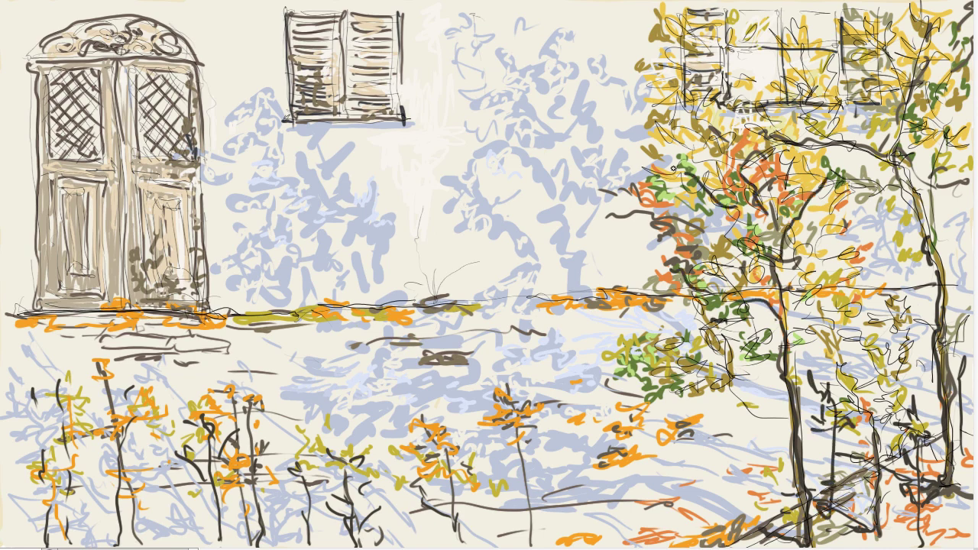
drag(795, 51, 906, 165)
drag(970, 112, 920, 197)
drag(674, 535, 669, 391)
Outline the door's centre seam and base in dark brown.
drag(605, 375, 663, 422)
drag(533, 307, 566, 306)
drag(614, 344, 634, 353)
drag(119, 59, 122, 315)
drag(103, 313, 46, 313)
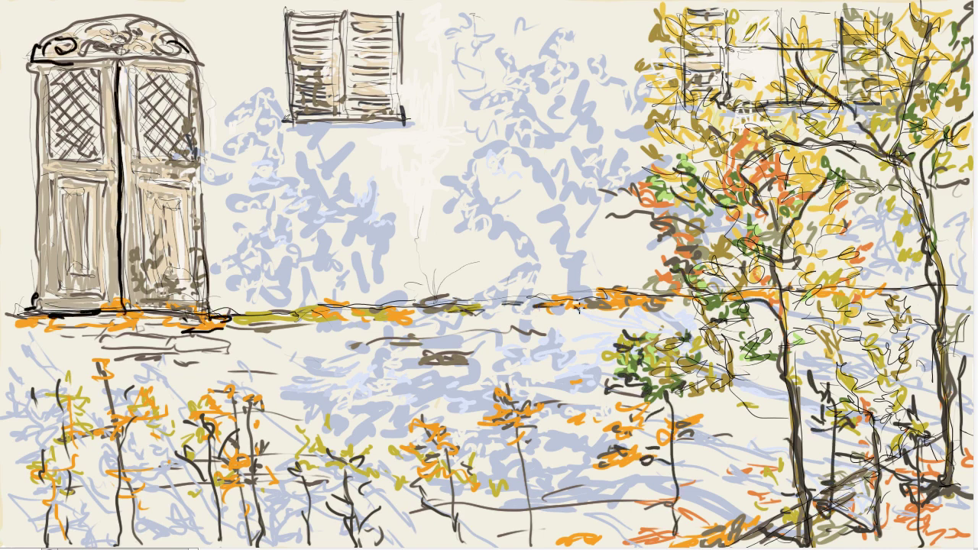
Add thin dark stems across the lower plants.
drag(145, 500, 152, 539)
drag(497, 443, 540, 495)
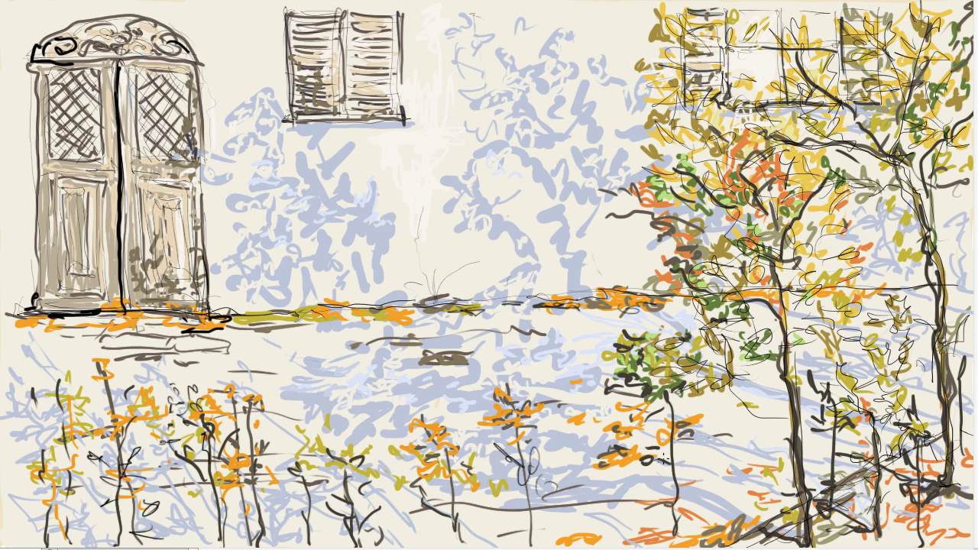
drag(748, 547, 807, 507)
mouse_move(849, 547)
mouse_down()
mouse_move(924, 523)
mouse_move(917, 480)
mouse_up()
drag(591, 469, 618, 403)
Darken the wall base line and the left plants' stems.
drag(341, 328, 20, 327)
drag(22, 459, 67, 419)
drag(51, 547, 47, 353)
drag(67, 417, 76, 343)
drag(72, 385, 123, 356)
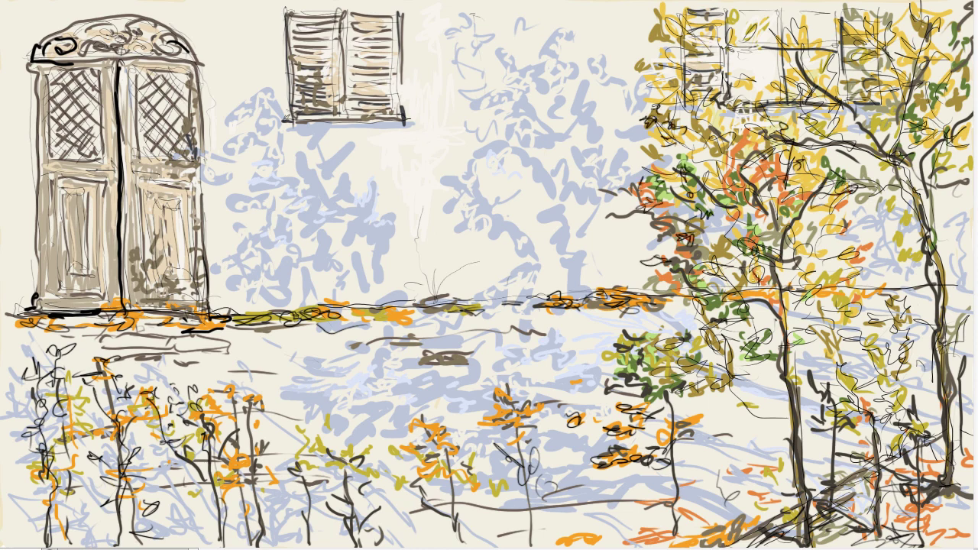
Add thin dark twigs to the right tree's crown and lower branches.
drag(832, 229, 925, 189)
mouse_move(970, 162)
mouse_down()
mouse_move(911, 211)
mouse_move(886, 296)
mouse_up()
drag(856, 200, 879, 241)
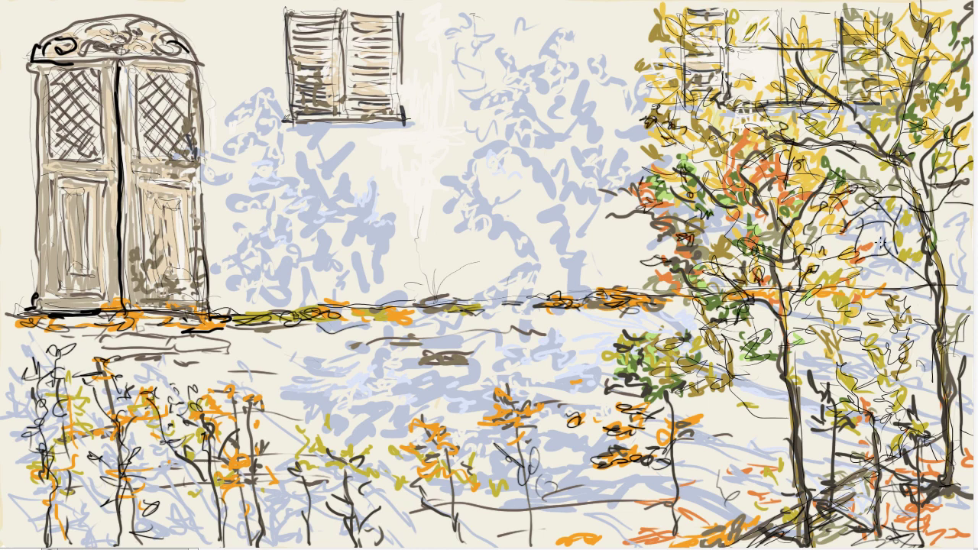
drag(886, 372, 924, 305)
drag(902, 402, 867, 450)
drag(879, 321, 838, 403)
drag(818, 348, 871, 418)
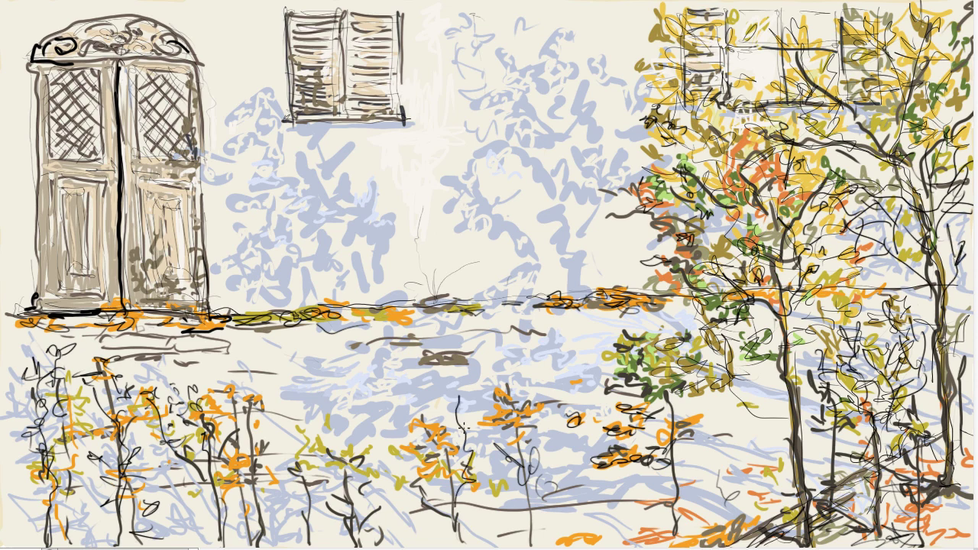
Add a few more thin dark stems to the lower plants.
drag(458, 363, 463, 449)
drag(272, 524, 313, 484)
drag(321, 523, 304, 451)
drag(443, 522, 493, 473)
Add a dark stem to the lower plants and thick orange leaf strokes across the trees.
mouse_move(793, 507)
mouse_down()
mouse_move(726, 541)
mouse_move(747, 496)
mouse_up()
drag(493, 302, 529, 297)
drag(612, 181, 634, 167)
drag(594, 158, 619, 142)
drag(622, 128, 638, 119)
drag(593, 80, 619, 91)
drag(646, 106, 667, 124)
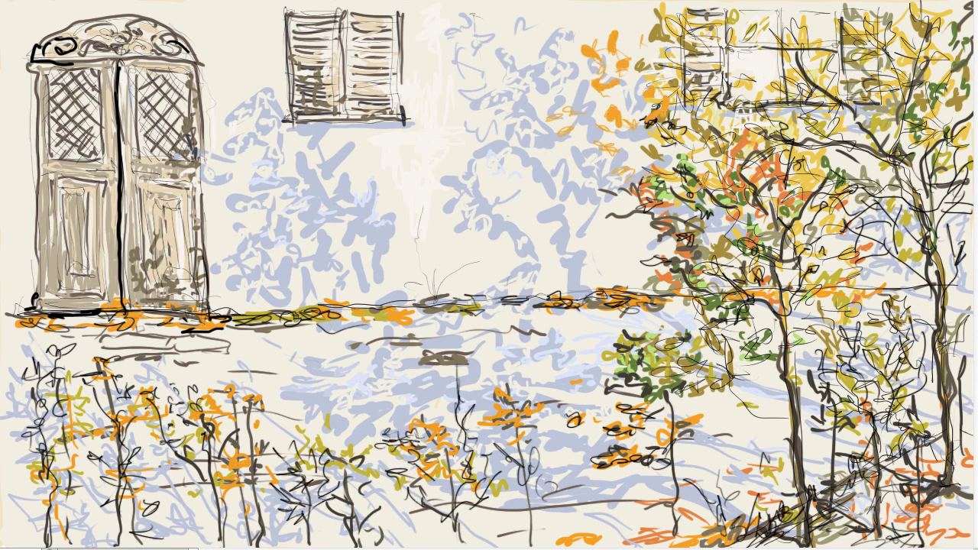
drag(550, 92, 565, 130)
drag(596, 191, 634, 240)
drag(894, 229, 922, 297)
drag(825, 28, 841, 56)
Scatter orange leaves over the tree top, shrubs, ground and path.
drag(794, 91, 841, 107)
drag(599, 391, 623, 405)
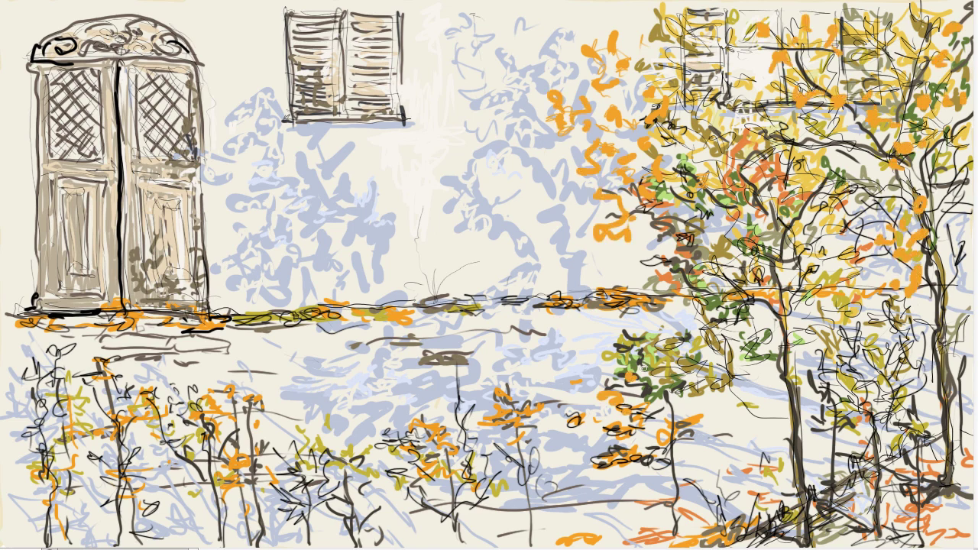
mouse_move(611, 327)
mouse_down()
mouse_move(646, 381)
mouse_move(699, 420)
mouse_up()
drag(476, 435, 564, 418)
drag(456, 364, 475, 403)
drag(321, 493, 379, 529)
drag(639, 489, 705, 507)
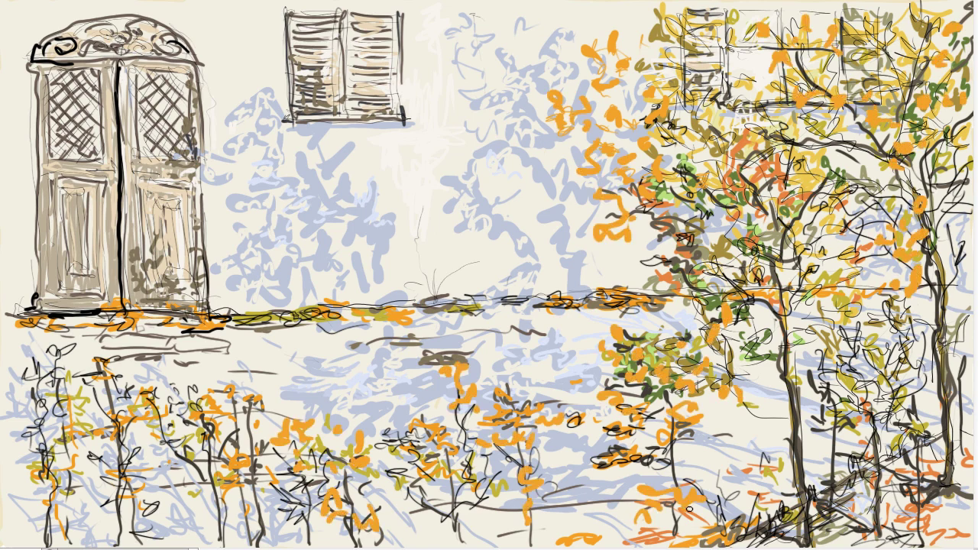
drag(819, 455, 871, 539)
drag(922, 464, 967, 507)
drag(511, 329, 585, 311)
mouse_move(625, 244)
mouse_down()
mouse_move(599, 197)
mouse_move(620, 150)
mouse_up()
Draw thin dark branches through the orange-leaf tree and the shrubs.
drag(597, 151, 561, 114)
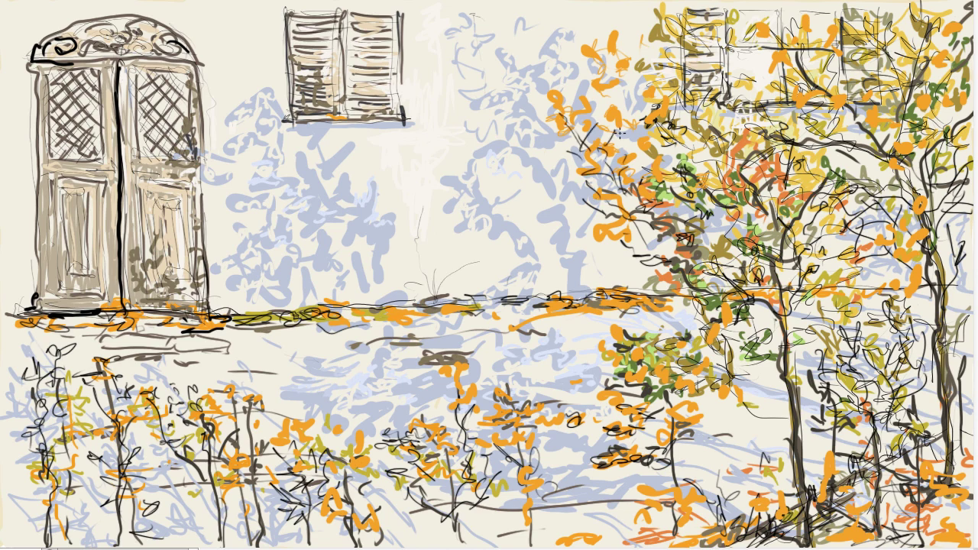
drag(634, 139, 616, 75)
drag(599, 91, 611, 47)
drag(573, 196, 531, 155)
drag(584, 250, 585, 217)
drag(614, 272, 691, 228)
drag(832, 270, 802, 322)
drag(322, 457, 321, 387)
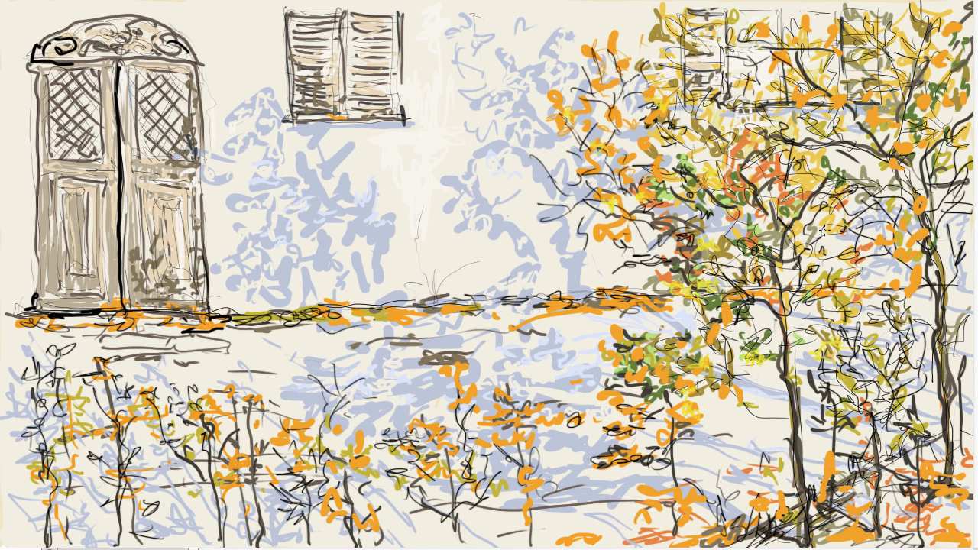
Dab yellow leaves into the upper tree canopy and the lower-left shrubs.
drag(821, 229, 871, 145)
drag(825, 99, 741, 30)
drag(726, 130, 771, 184)
drag(892, 99, 947, 122)
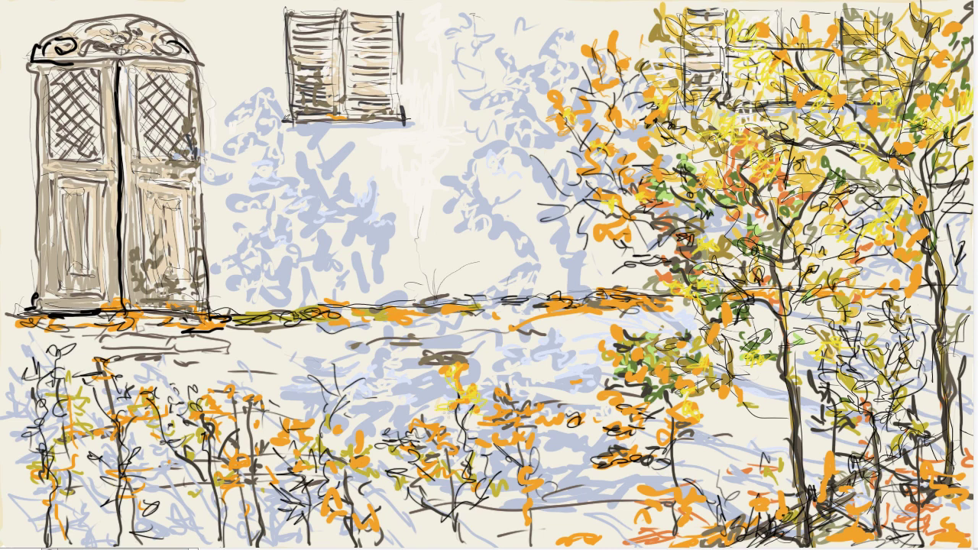
drag(125, 453, 114, 500)
drag(69, 504, 39, 436)
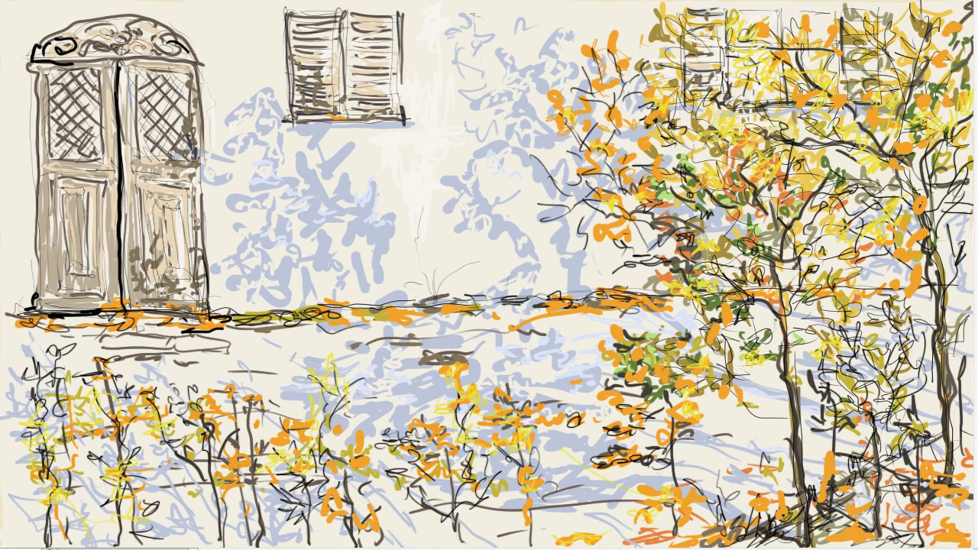
drag(23, 398, 61, 348)
drag(168, 466, 216, 505)
Scribble dark accents into the lower foreground.
drag(628, 522, 663, 504)
drag(814, 544, 871, 524)
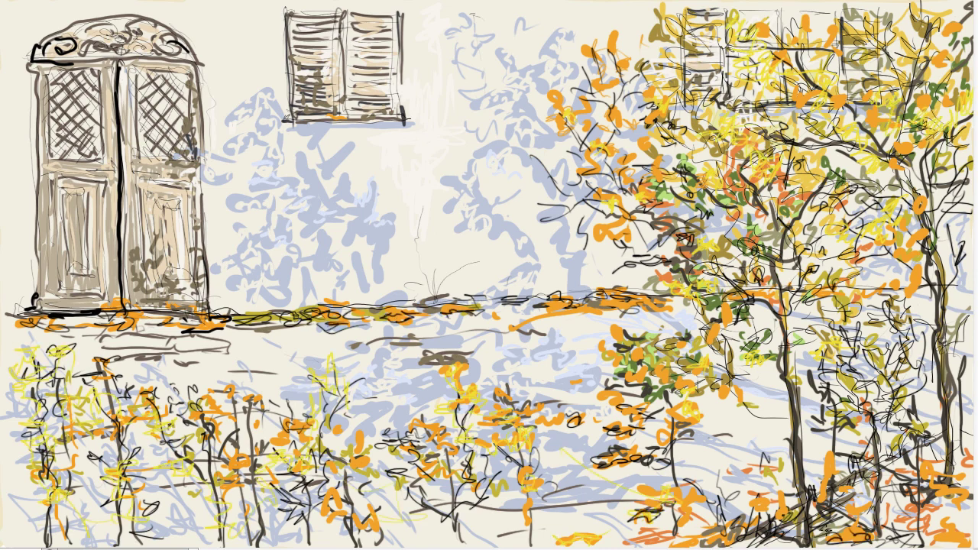
drag(927, 544, 967, 518)
drag(921, 520, 972, 450)
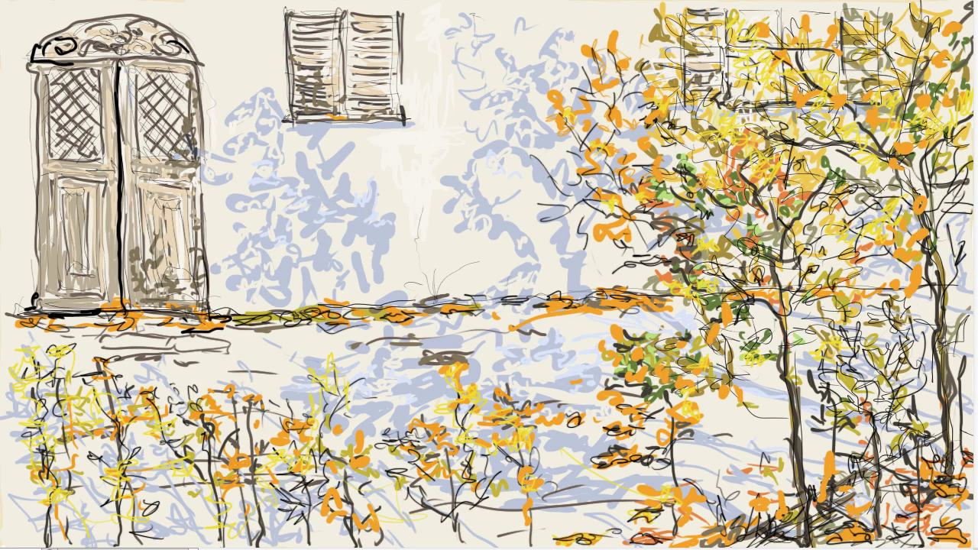
Brush yellow scribbles over the lower-centre shrubs.
drag(832, 524, 935, 504)
drag(348, 547, 321, 519)
mouse_move(356, 501)
mouse_down()
mouse_move(403, 530)
mouse_move(458, 491)
mouse_up()
mouse_move(386, 466)
mouse_down()
mouse_move(441, 524)
mouse_move(519, 497)
mouse_up()
Handwrite the artist's signature at the bottom centre with the date beneath it.
drag(451, 474, 328, 496)
mouse_move(344, 451)
mouse_down()
mouse_move(359, 527)
mouse_move(380, 529)
mouse_move(391, 544)
mouse_up()
drag(405, 520, 404, 523)
drag(416, 510, 420, 532)
drag(442, 495, 428, 523)
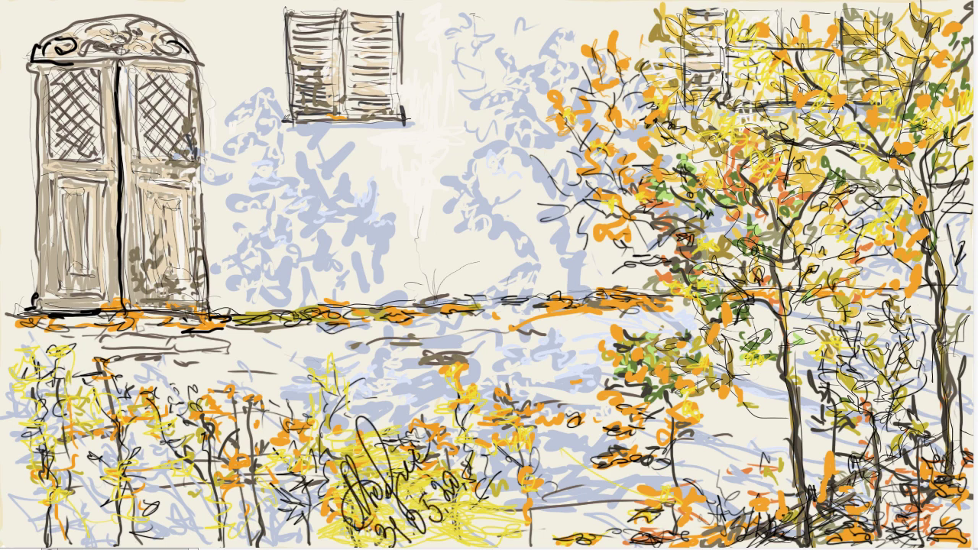